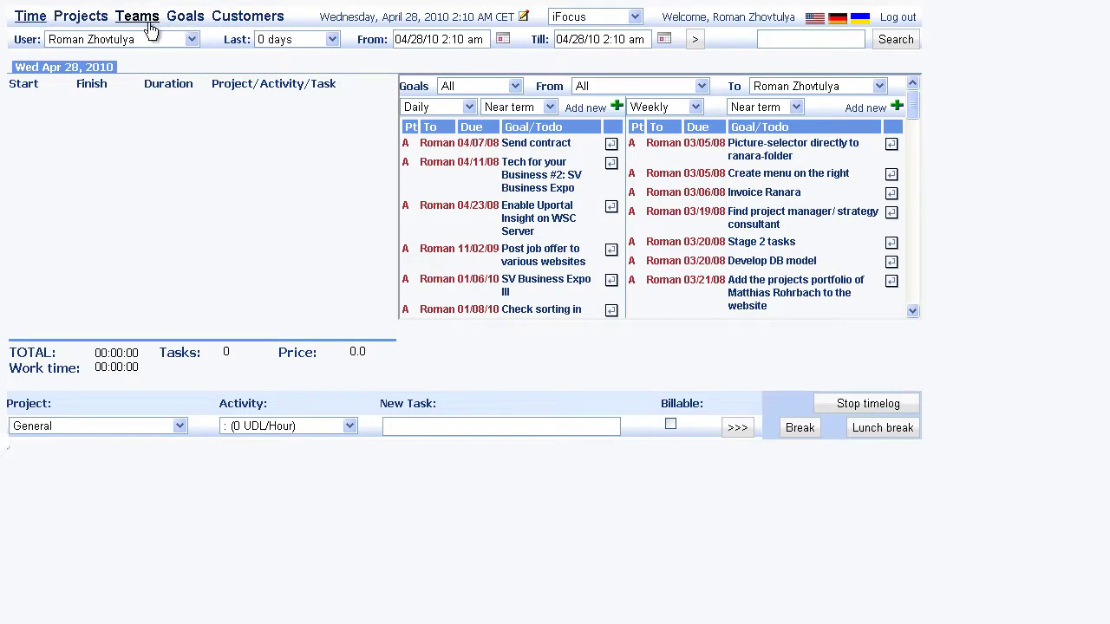
Display the project report for the timelog project and restrict its entries to the logged-in user.
click(101, 25)
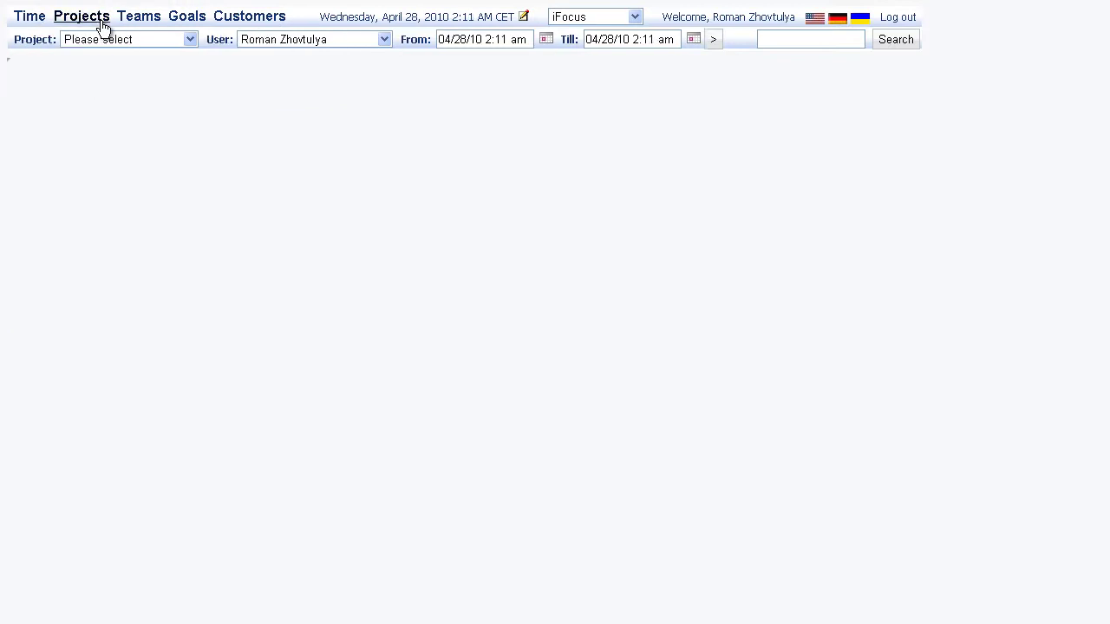
click(171, 40)
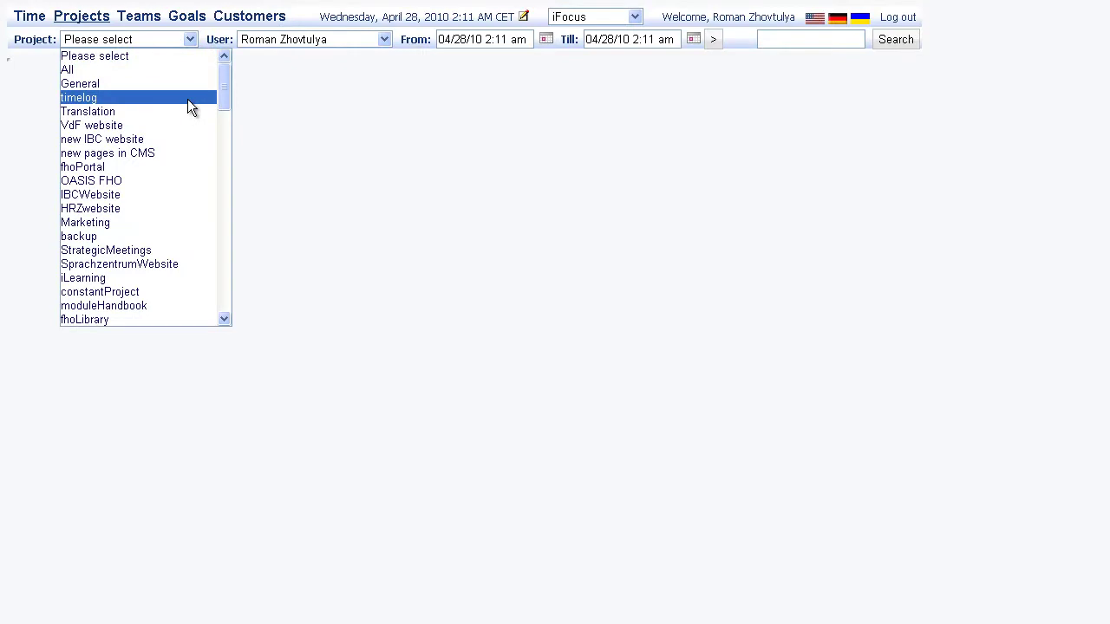
mouse_move(223, 76)
mouse_down()
mouse_move(204, 291)
mouse_move(196, 220)
mouse_move(213, 73)
mouse_up()
click(185, 97)
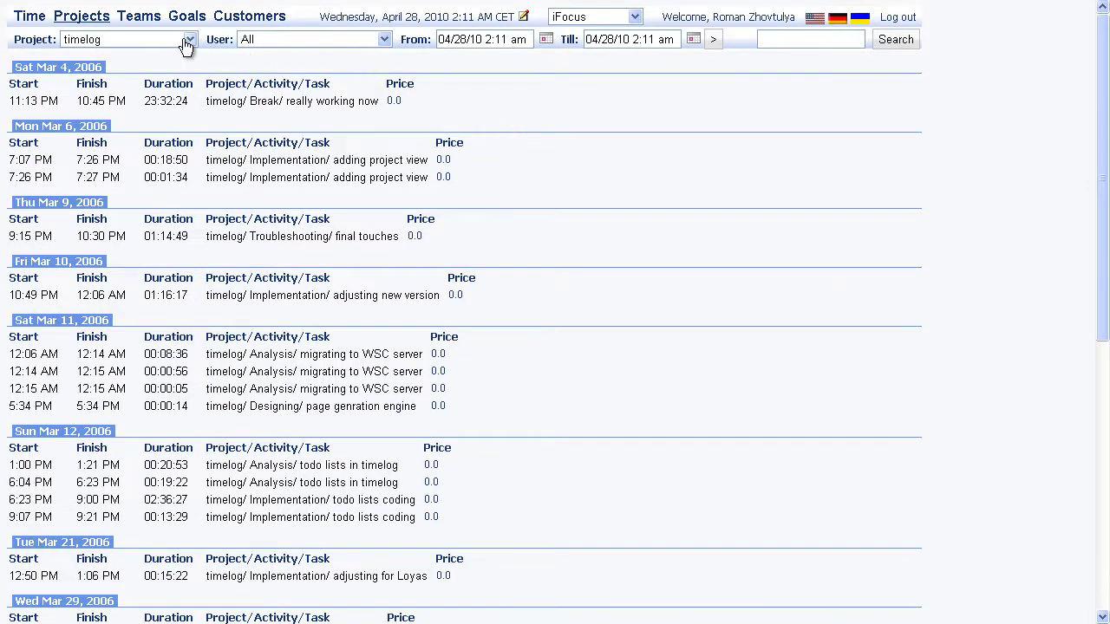
click(318, 45)
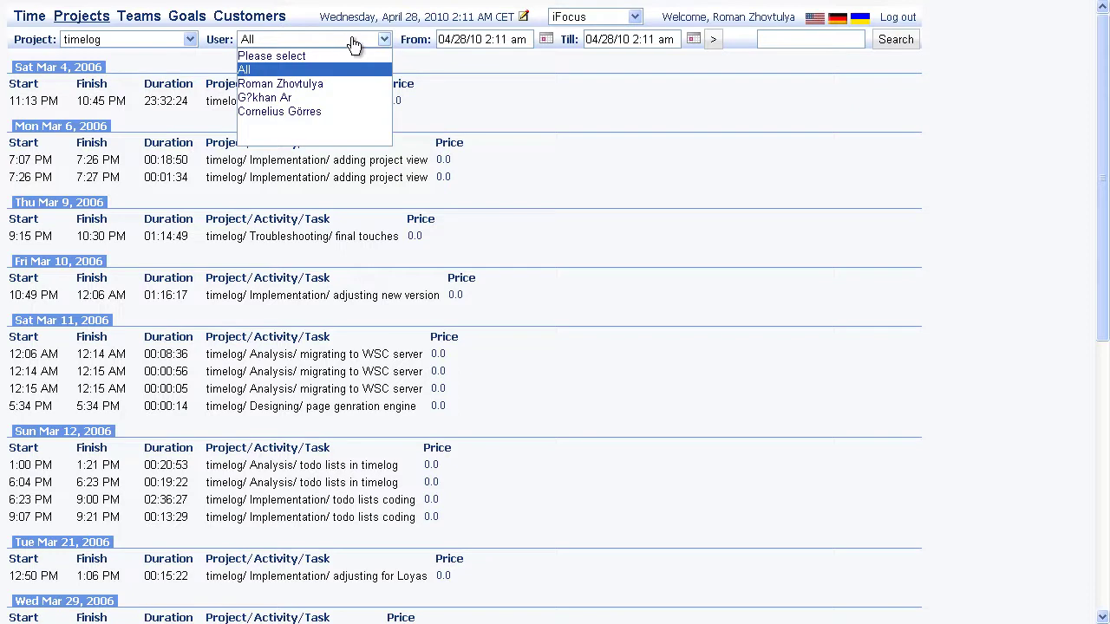
click(384, 84)
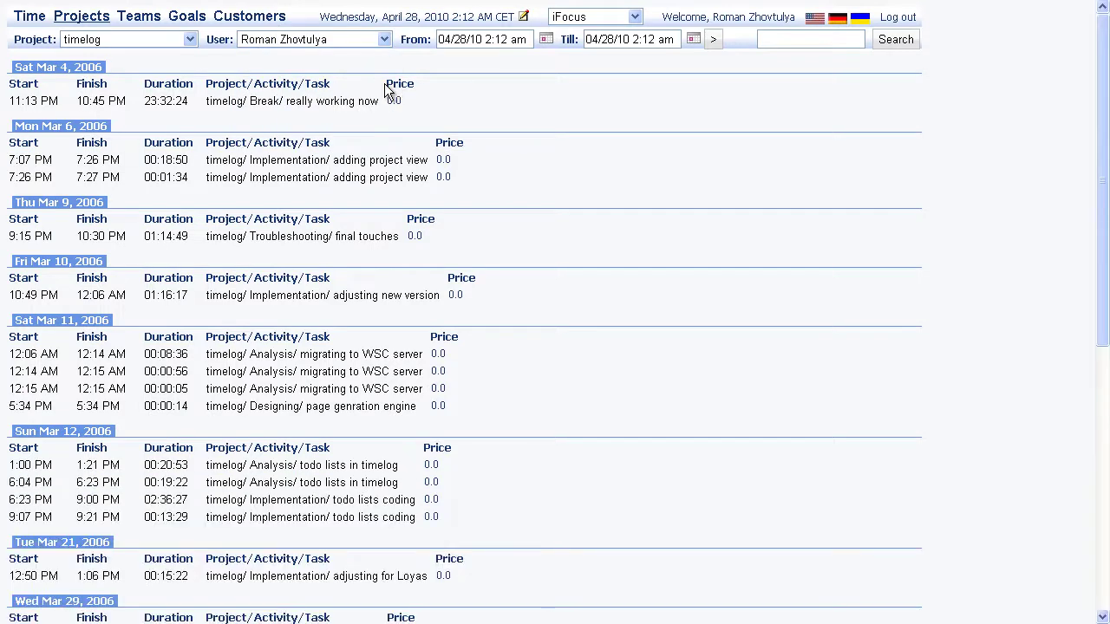
Review the timelog project's task entries, prices and the summary totals at the end of the report.
scroll(555, 131, down, 3)
scroll(555, 132, up, 3)
scroll(528, 190, down, 6)
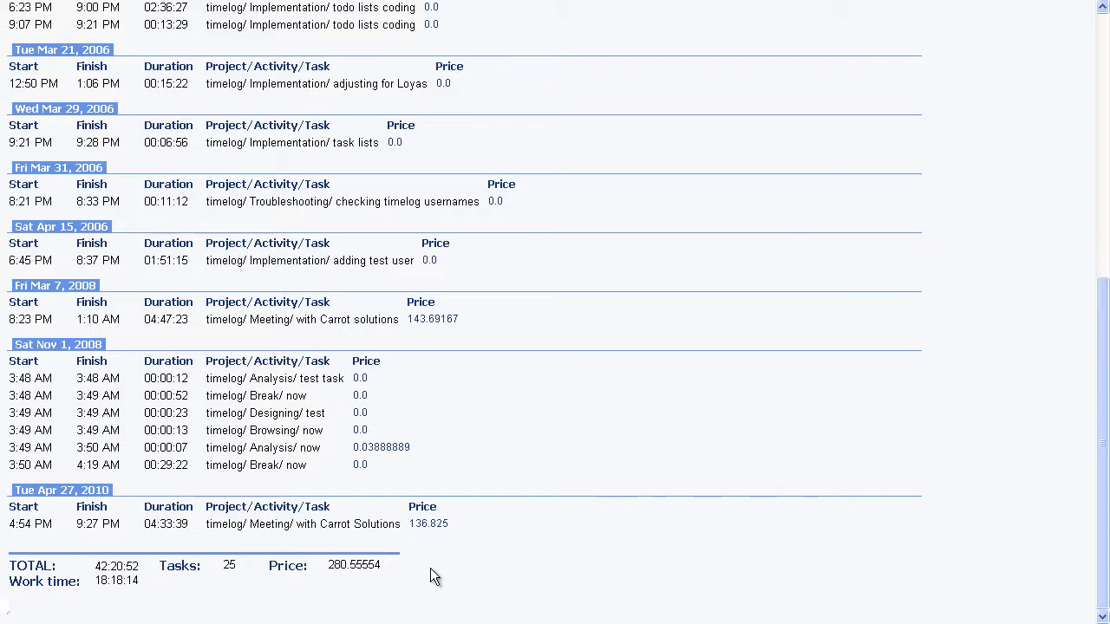
scroll(434, 577, up, 4)
scroll(430, 568, up, 2)
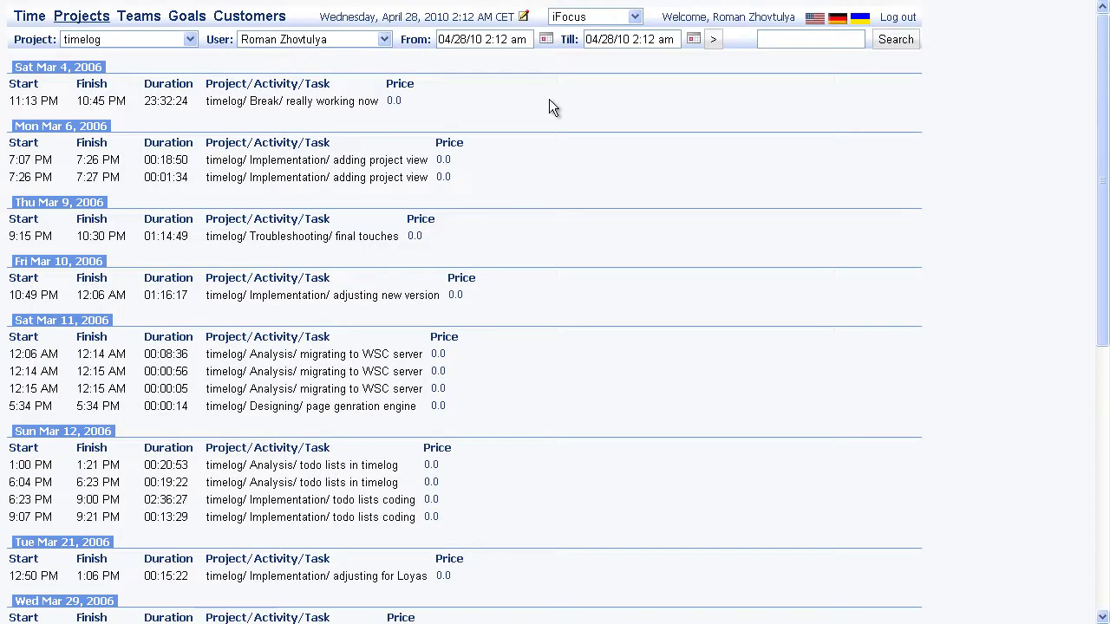
scroll(550, 104, down, 6)
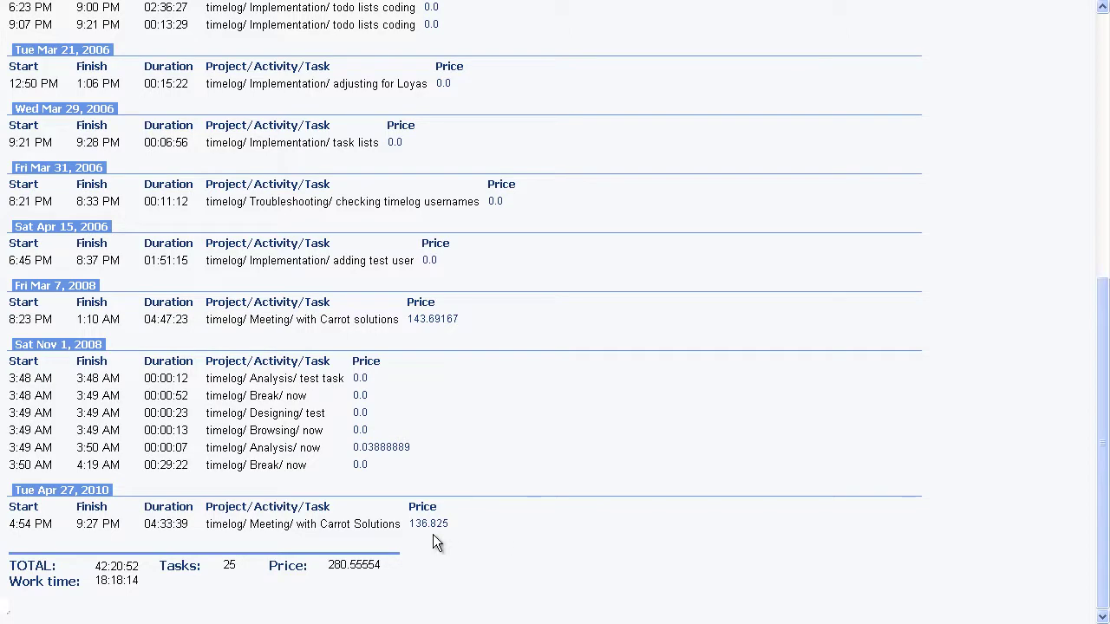
scroll(646, 468, up, 6)
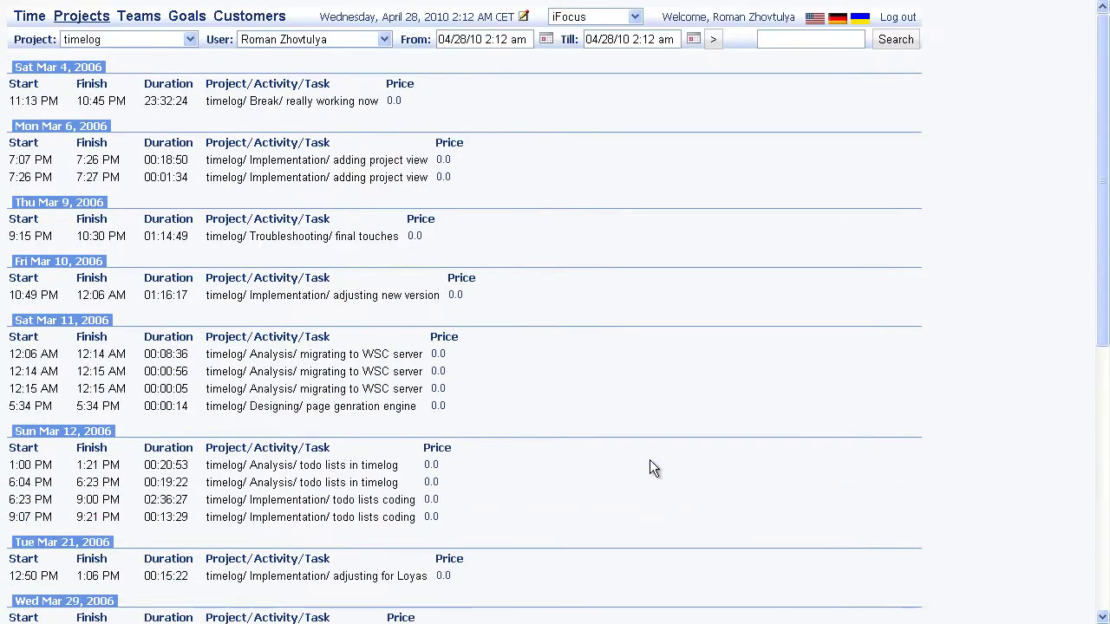
Try to limit the project report's date range to April 1 through April 5, 2010.
click(546, 39)
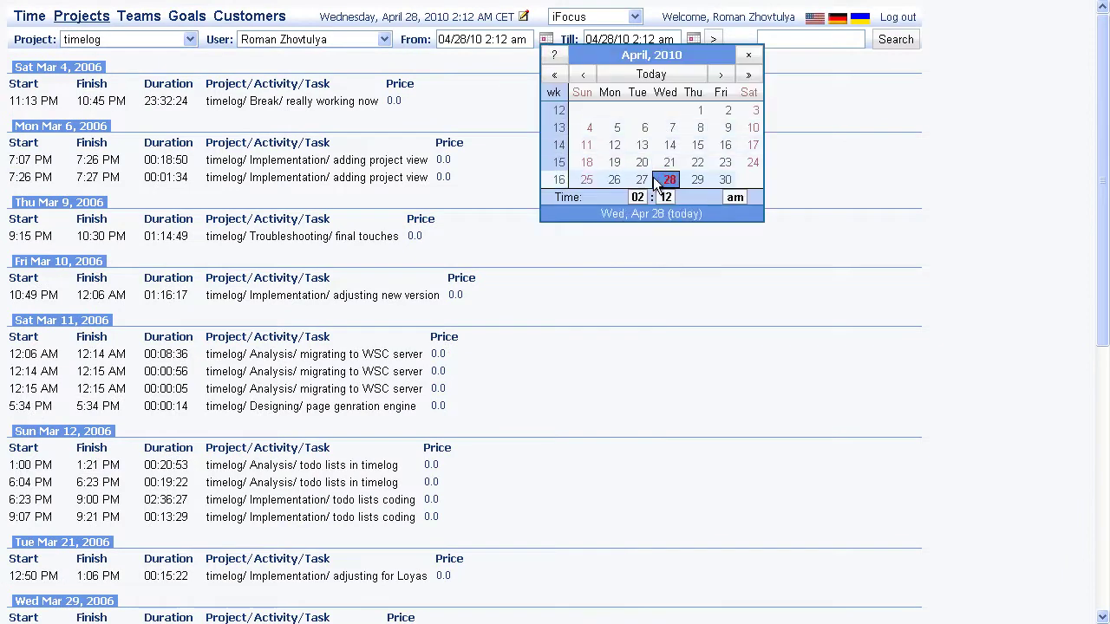
click(747, 57)
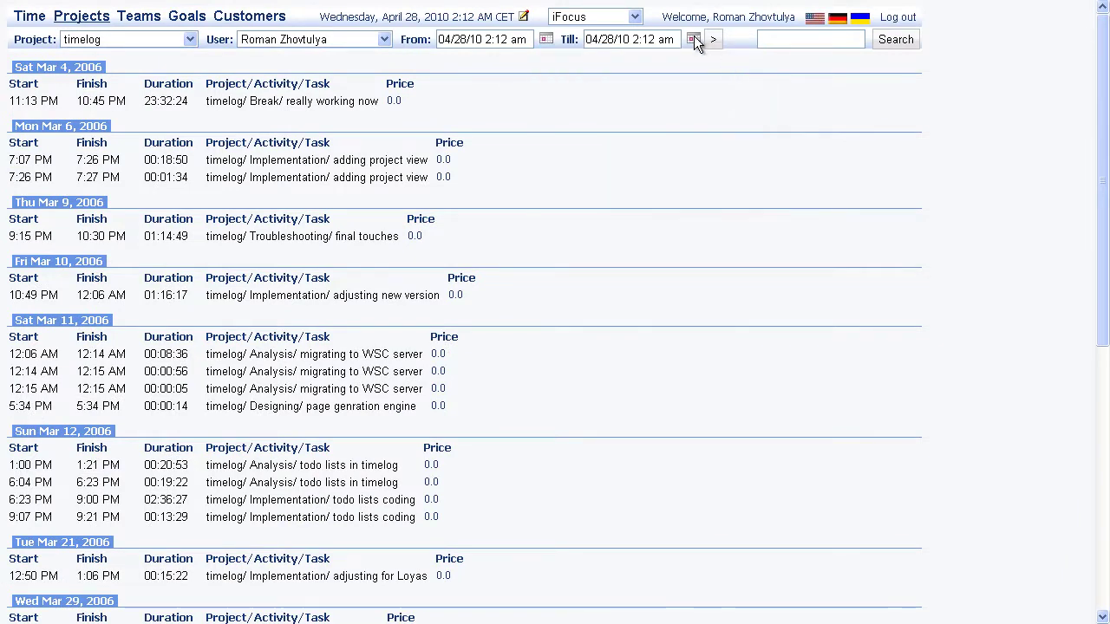
click(694, 39)
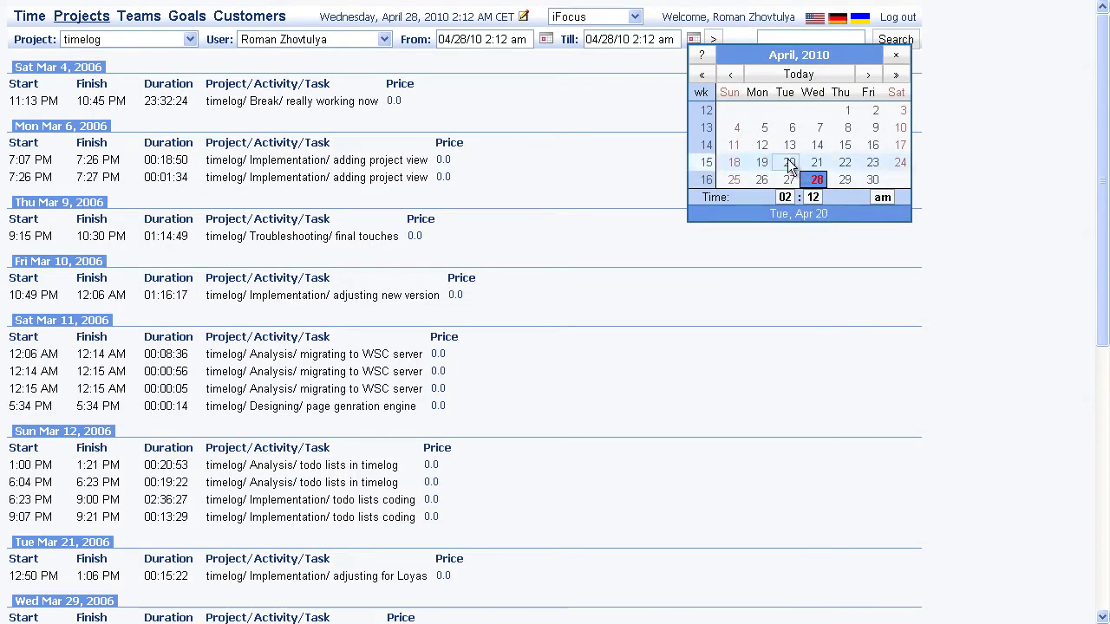
click(547, 39)
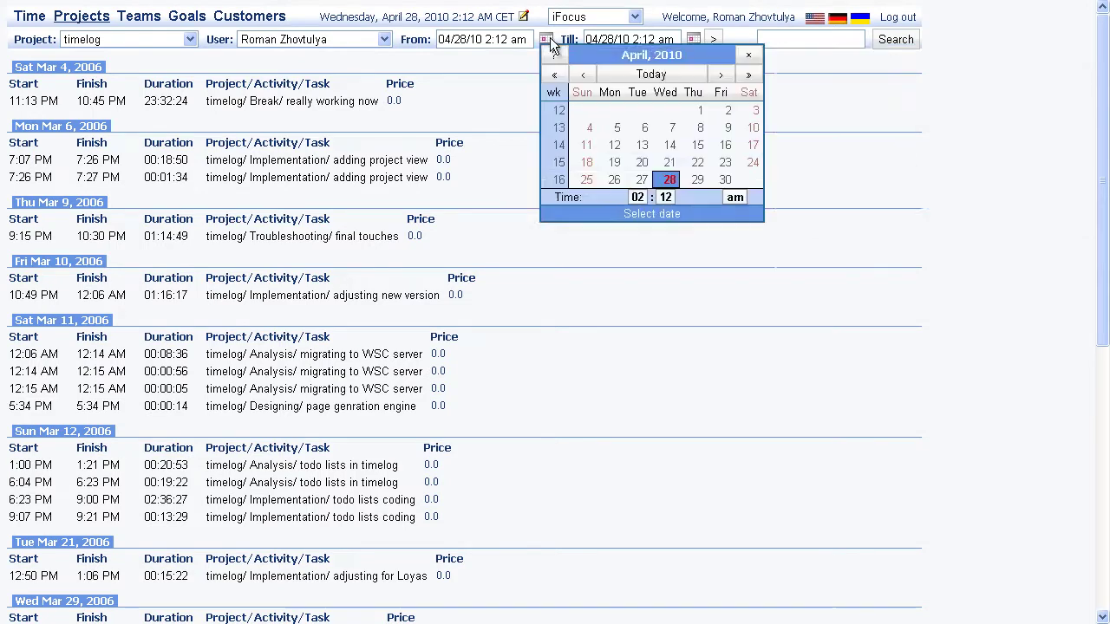
click(700, 114)
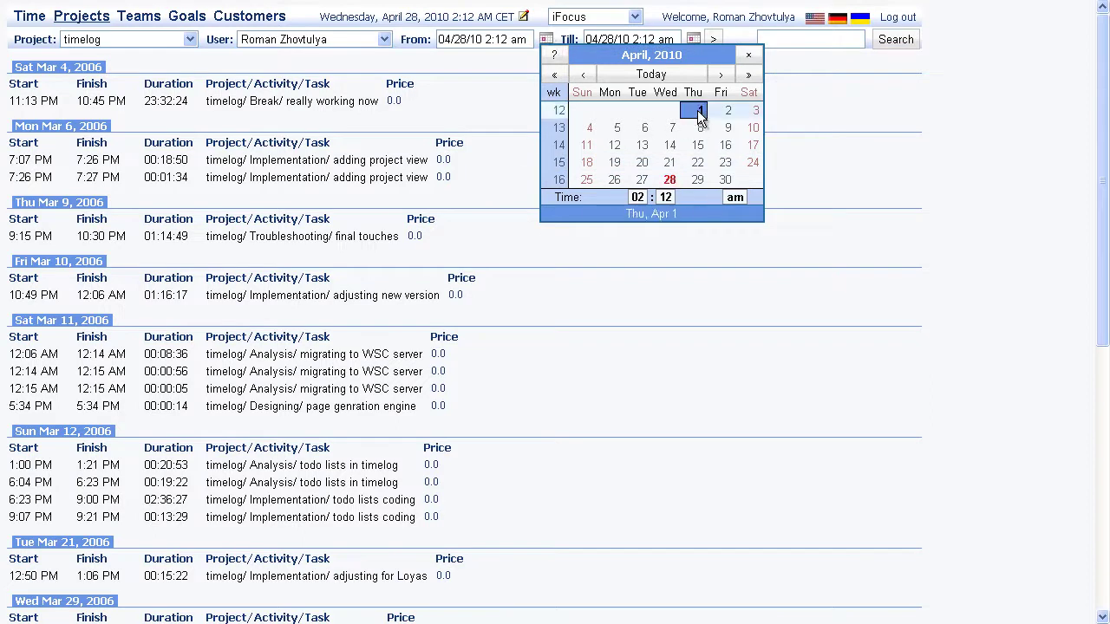
click(745, 57)
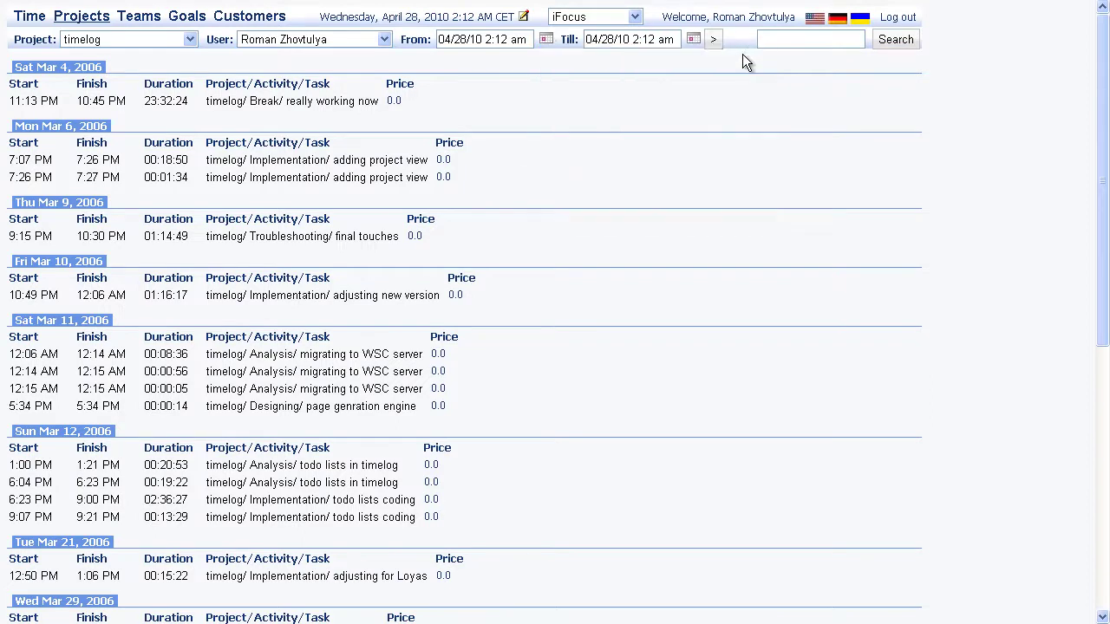
click(694, 38)
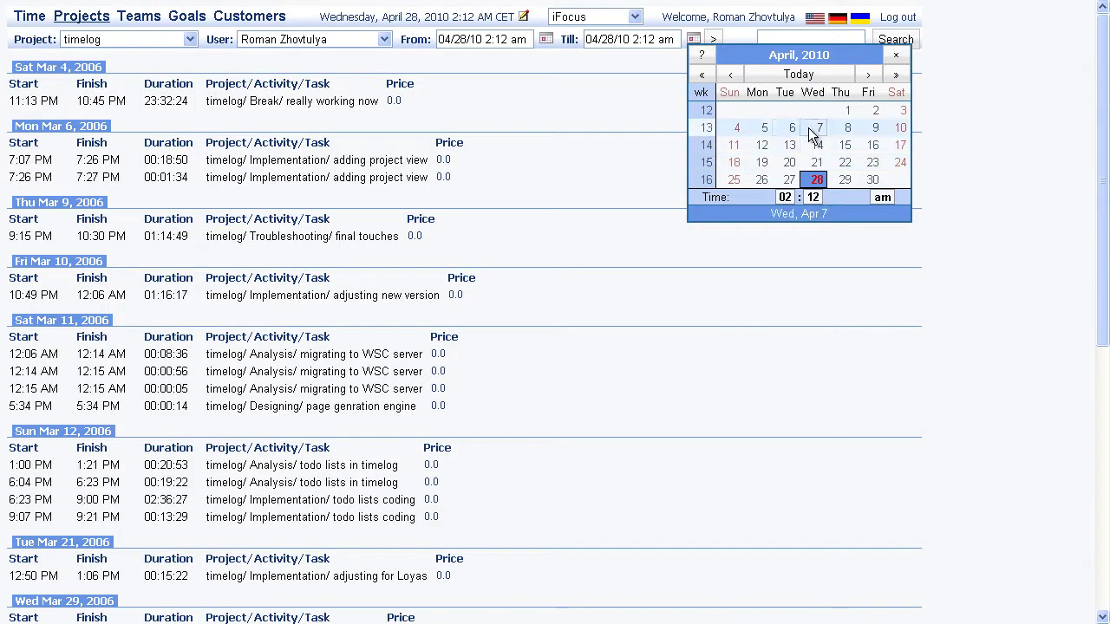
click(762, 130)
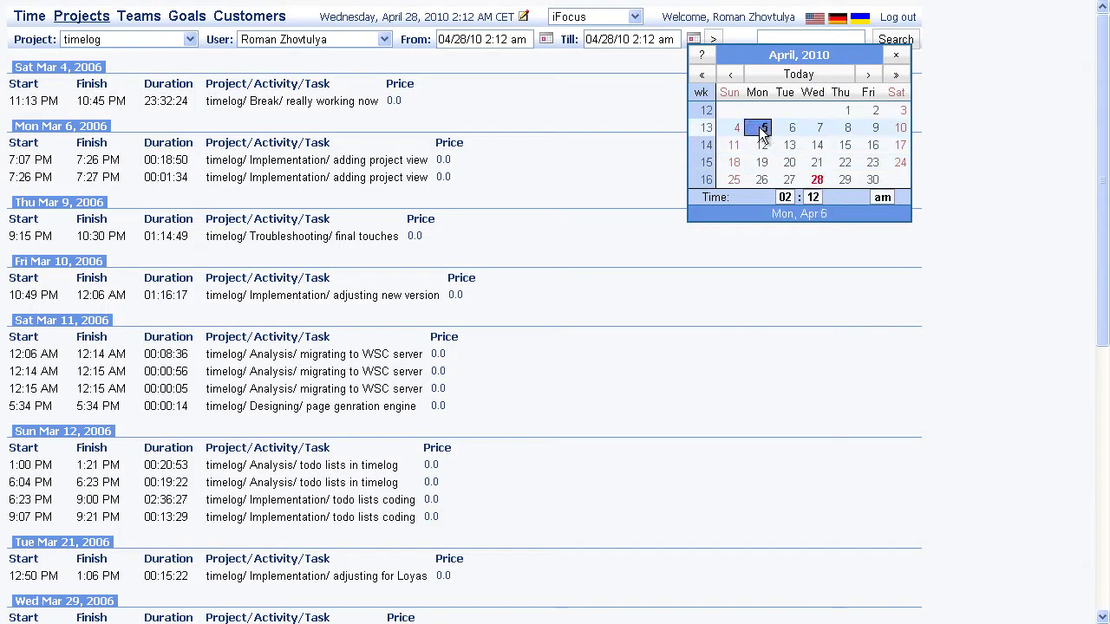
click(894, 57)
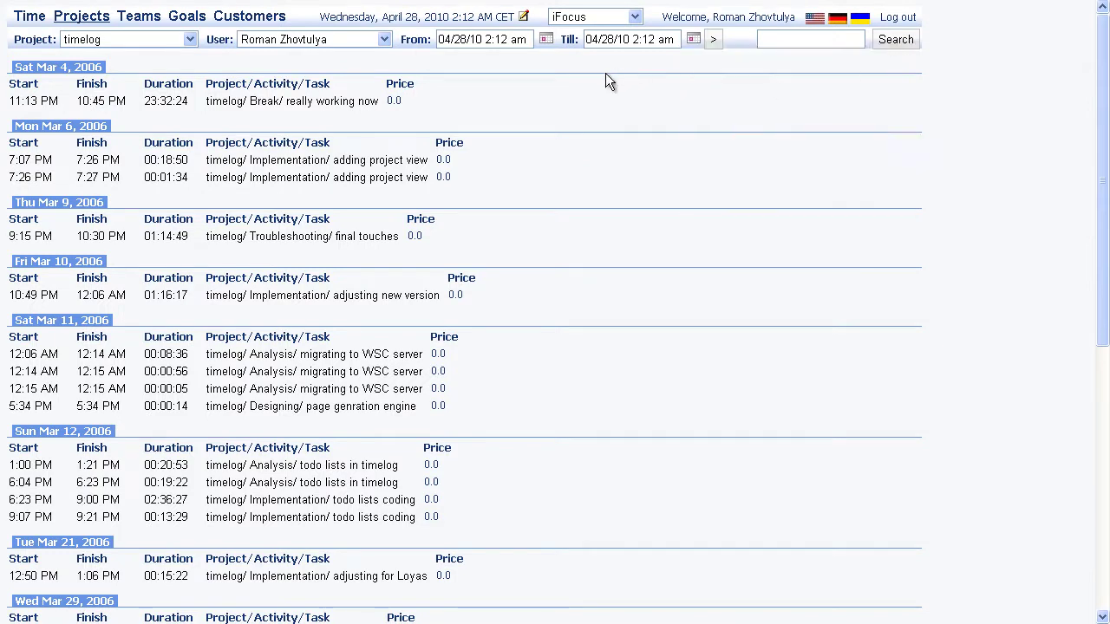
Look through the full timelog project report again, down to its total time and price.
scroll(540, 186, down, 10)
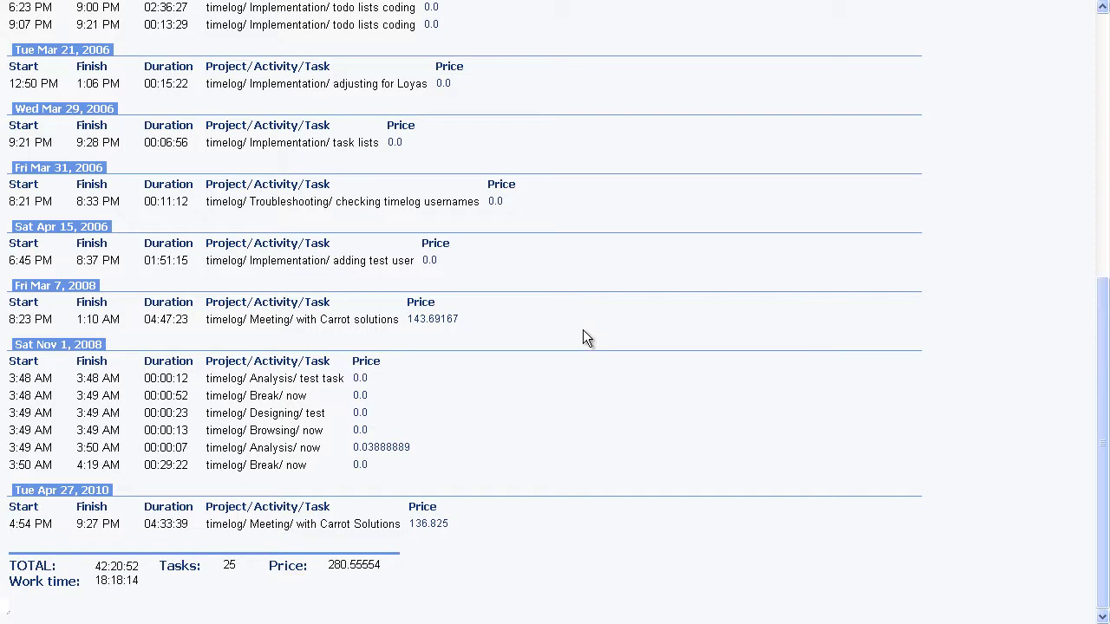
scroll(590, 339, up, 5)
scroll(594, 340, up, 2)
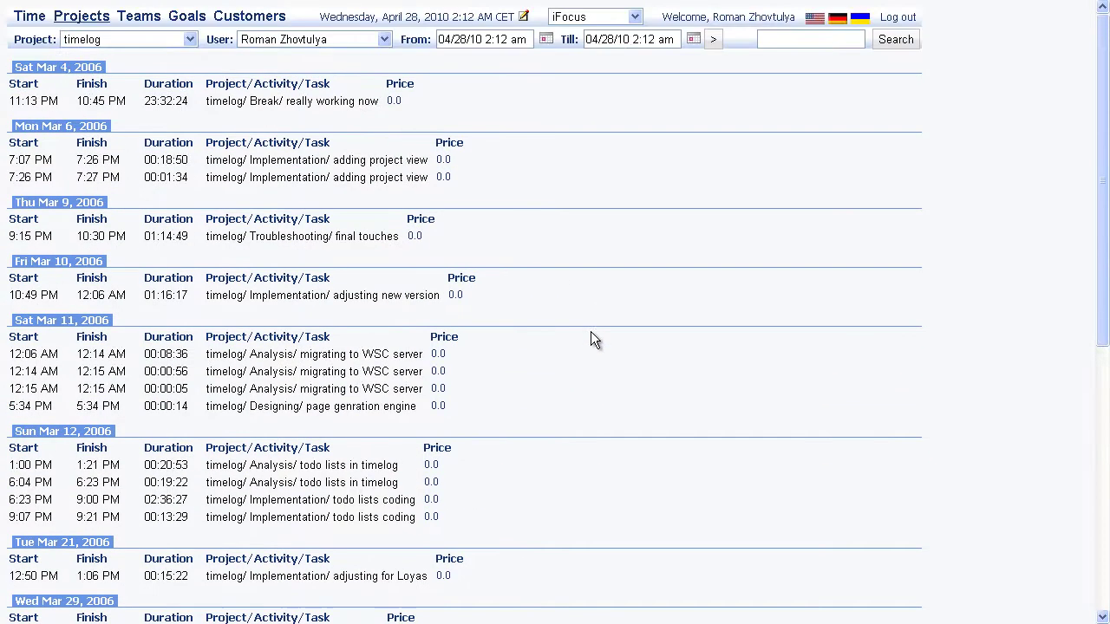
Display the team report for the WSC management team.
click(138, 19)
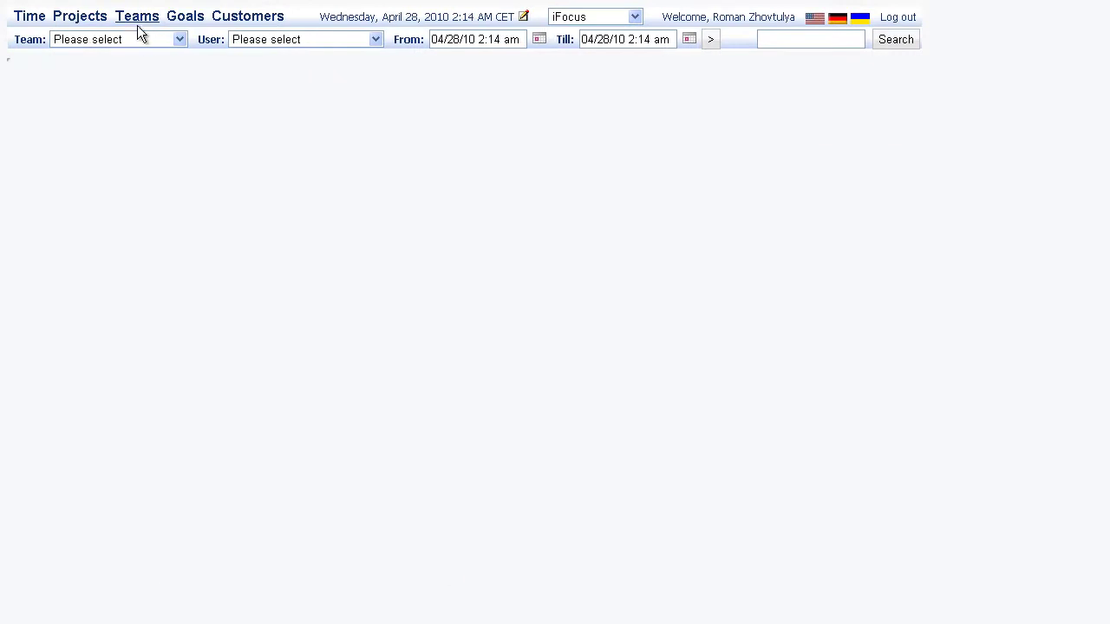
click(164, 41)
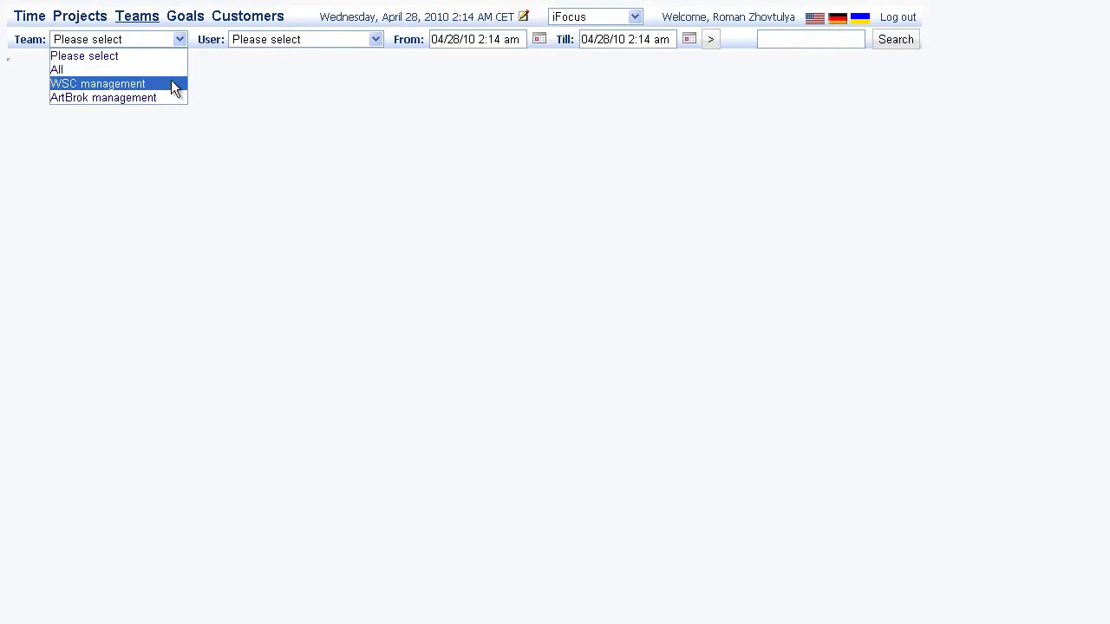
click(171, 81)
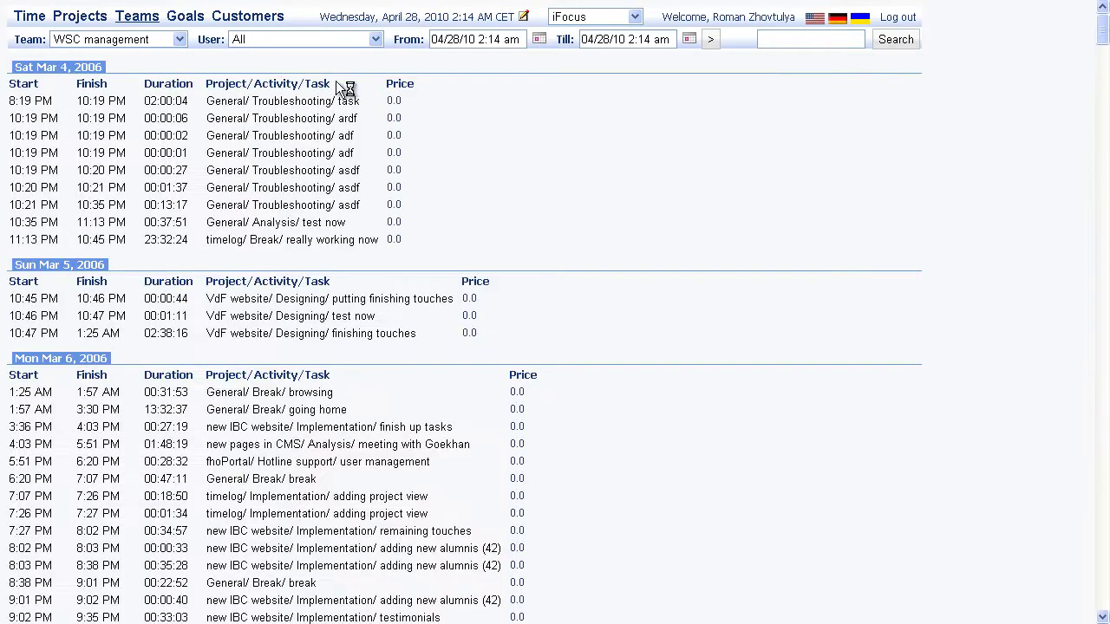
Examine which members of the WSC management team the user filter offers, keeping all users selected.
click(375, 41)
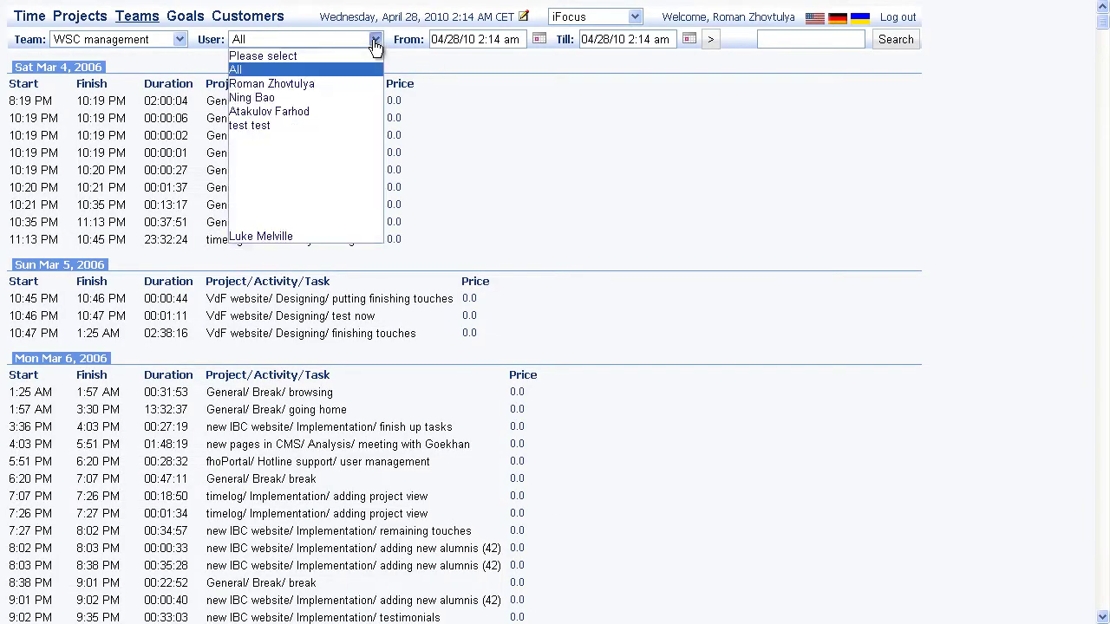
click(375, 41)
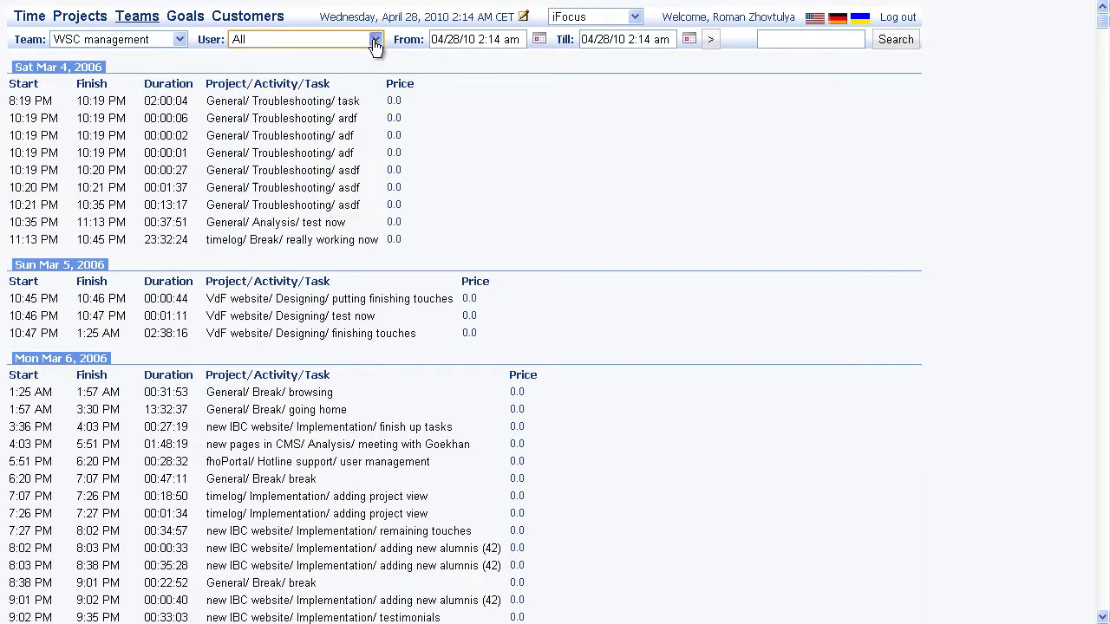
click(367, 44)
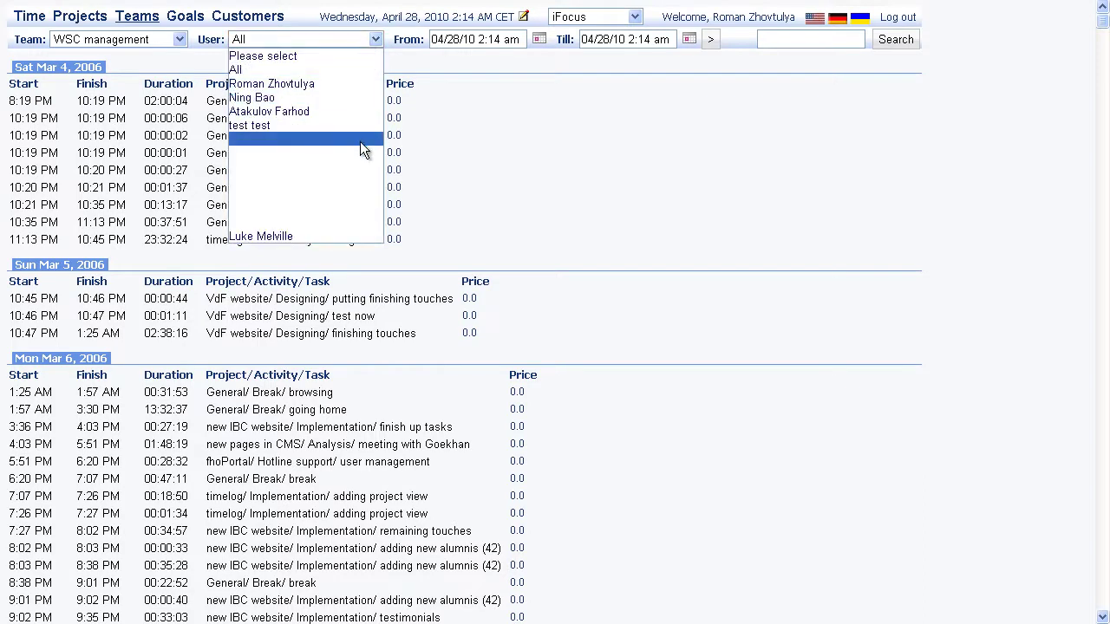
click(425, 62)
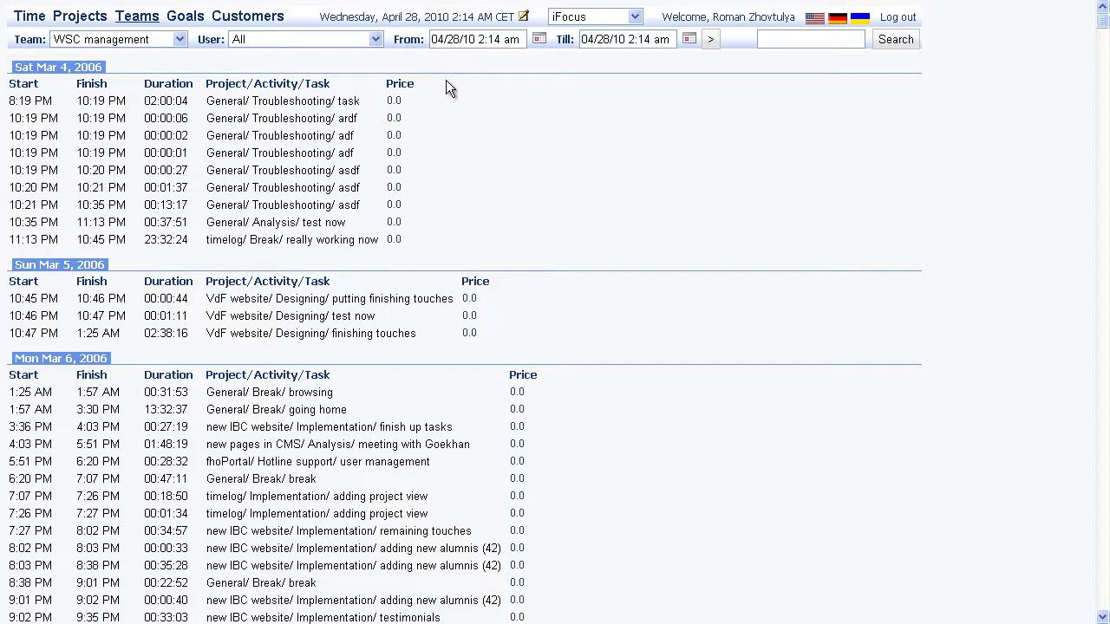
Review the WSC management team's logged entries and the total time, tasks and price at the report's end.
click(1105, 58)
drag(1102, 26, 1091, 607)
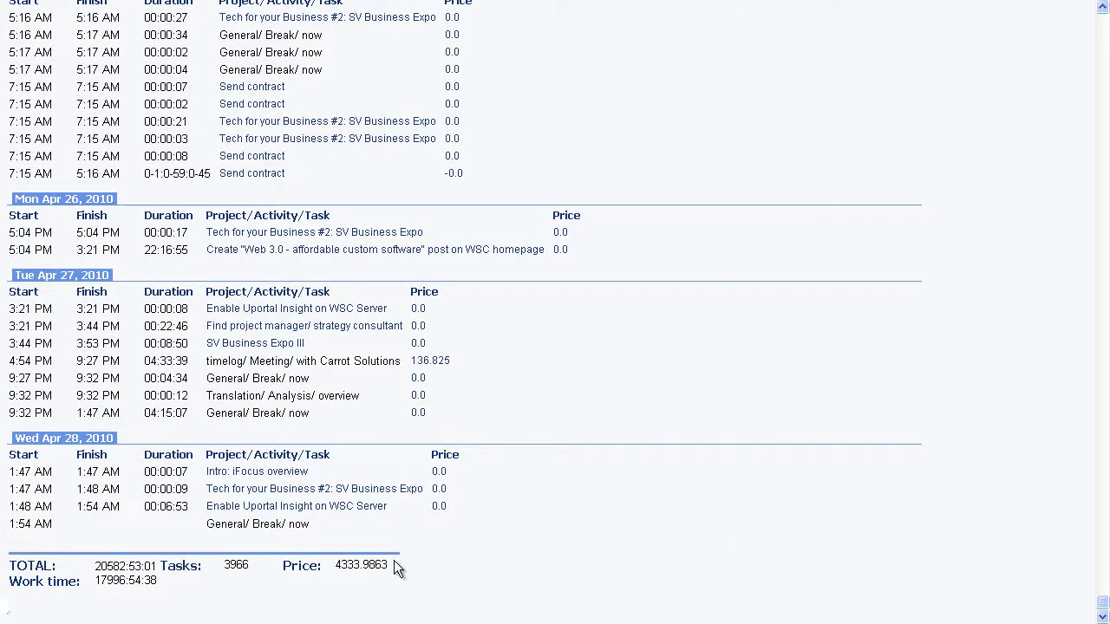
scroll(367, 545, up, 15)
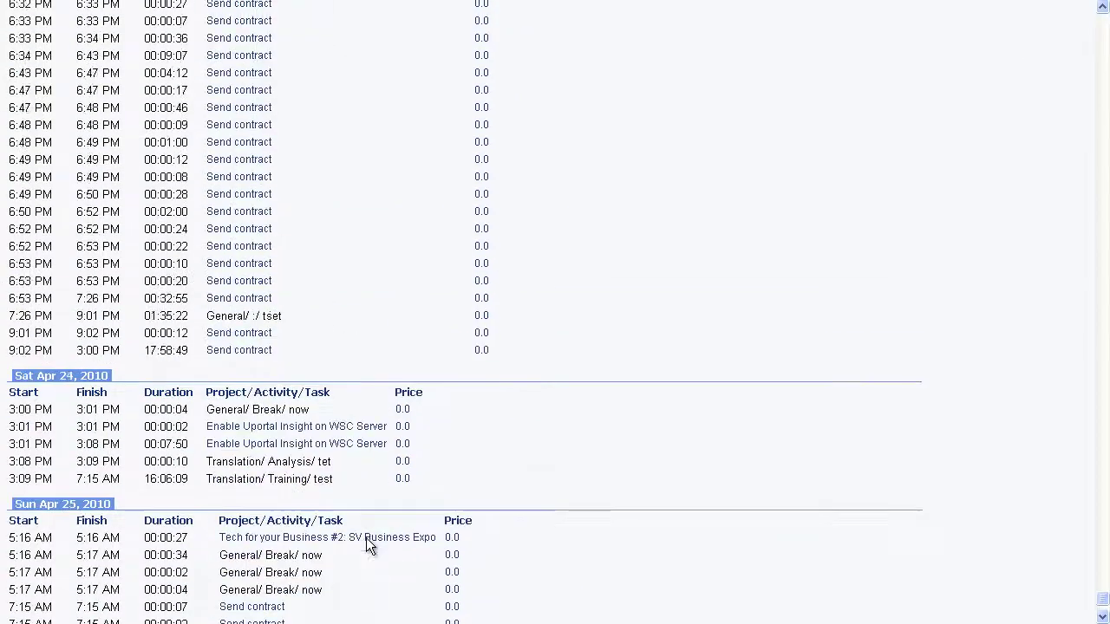
drag(1104, 595, 1084, 26)
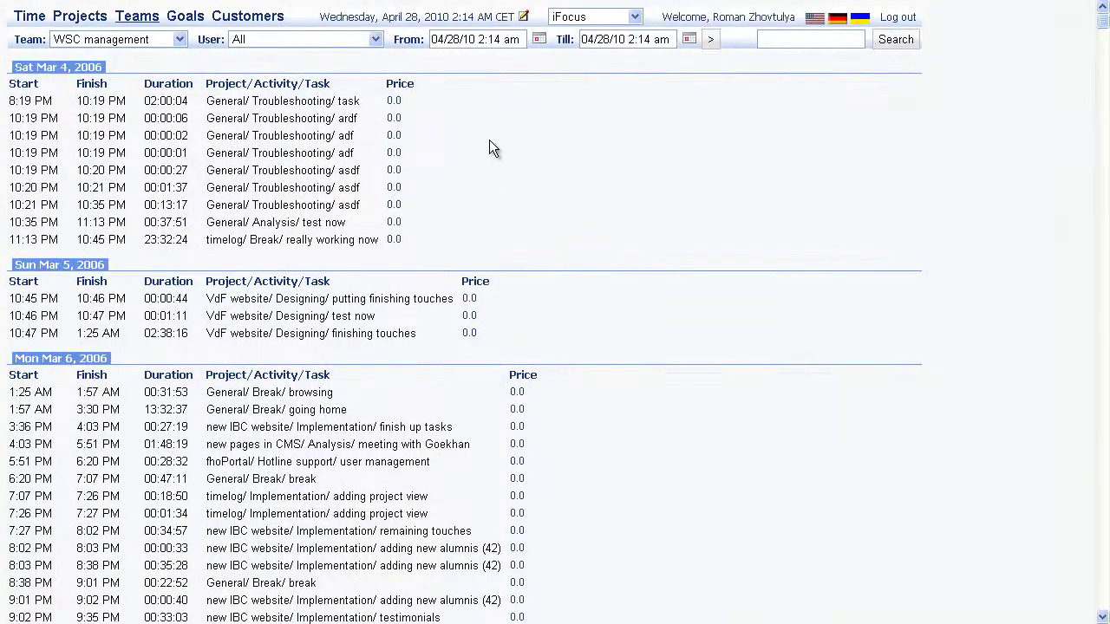
Filter the WSC management team report to the logged-in user's entries.
click(287, 42)
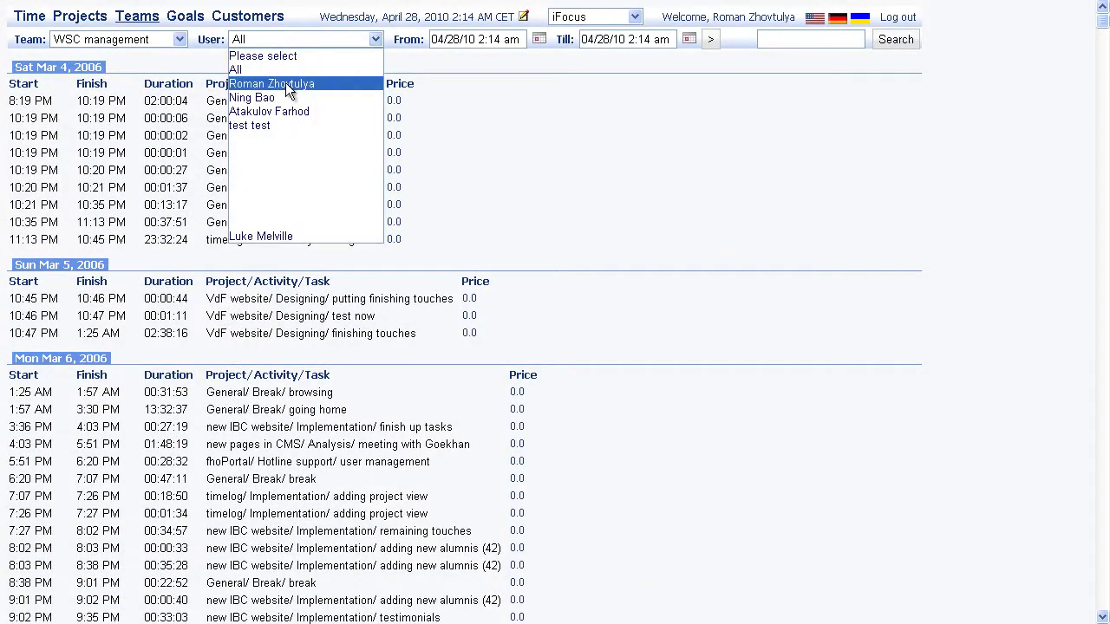
click(290, 84)
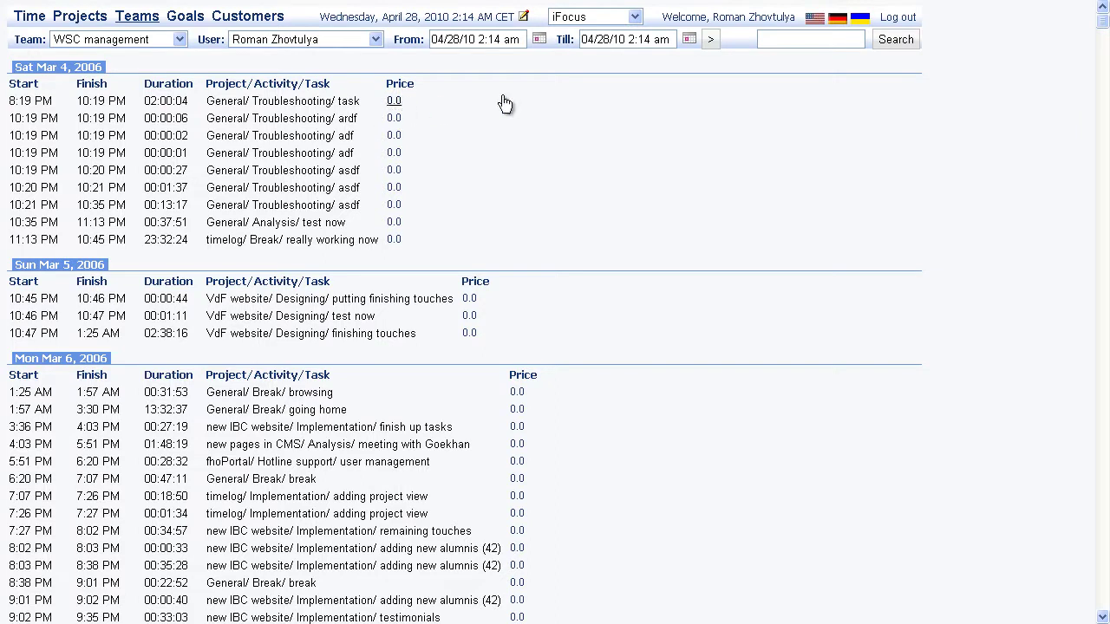
Show the goals tree and expand "Internal: Great corporate culture" and its subgoal "Internal: Establish excellent working climate".
click(185, 16)
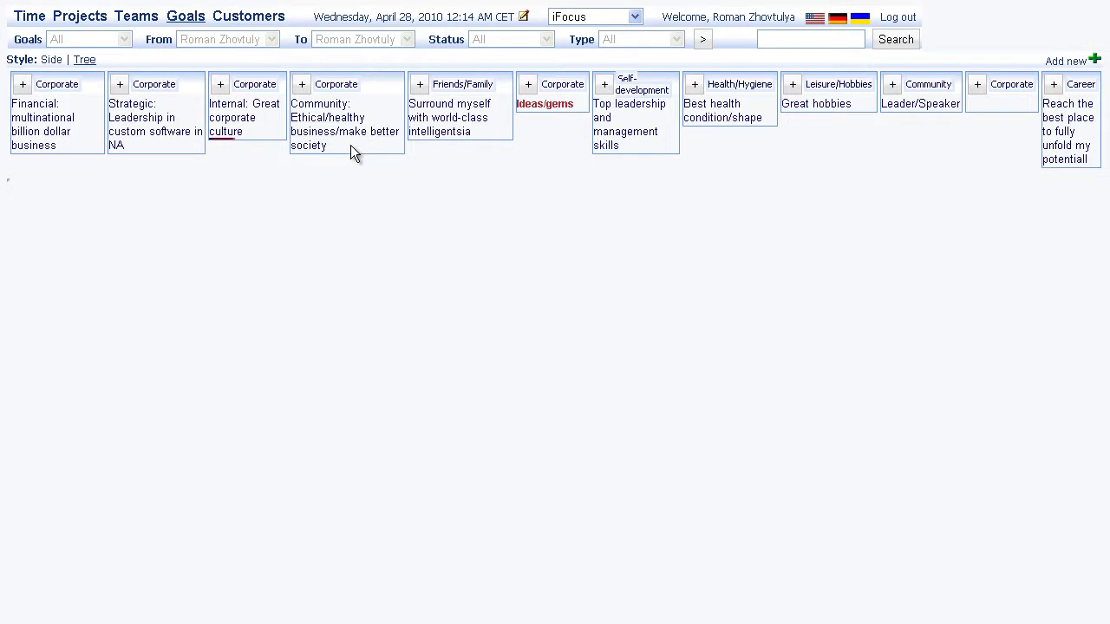
click(221, 88)
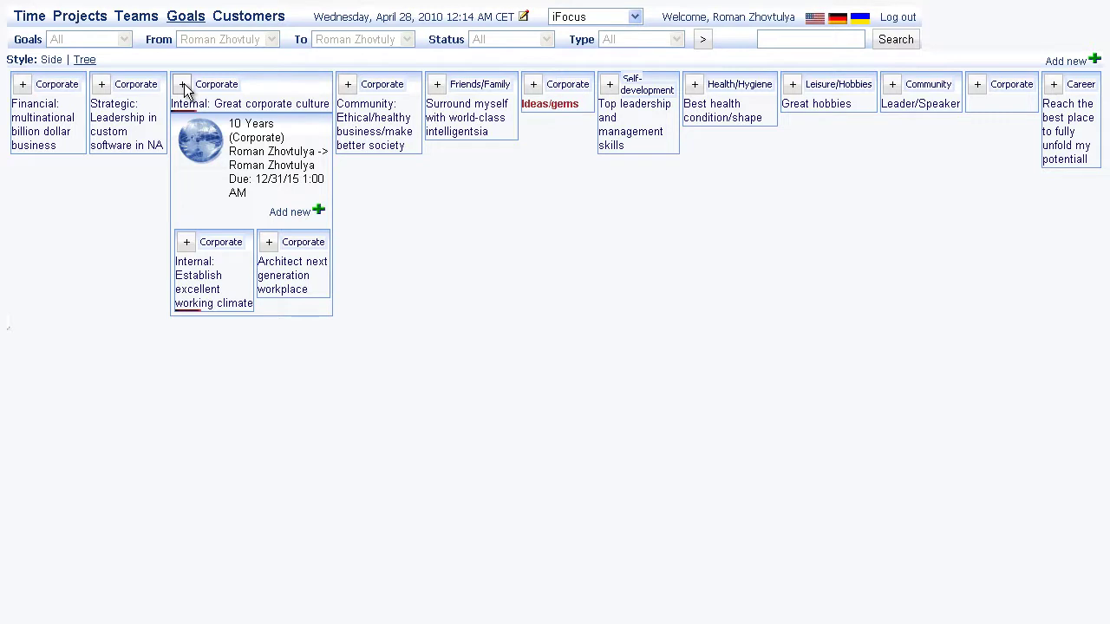
click(189, 244)
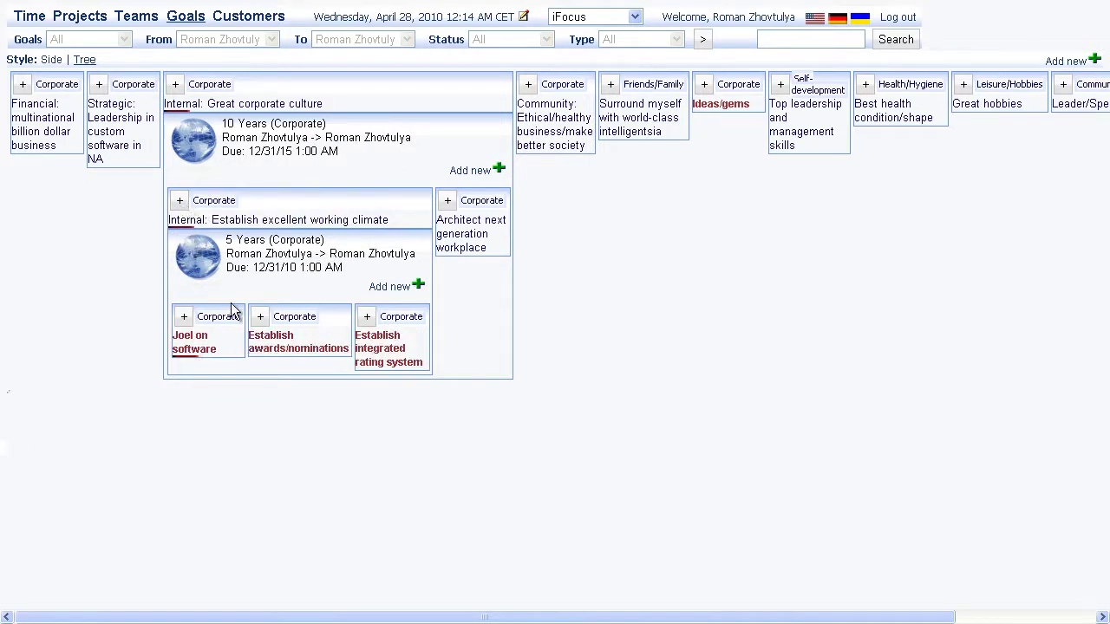
Inspect the subgoals of "Establish awards/nominations" and "Establish integrated rating system", collapsing each goal after viewing it.
click(260, 317)
scroll(267, 321, down, 1)
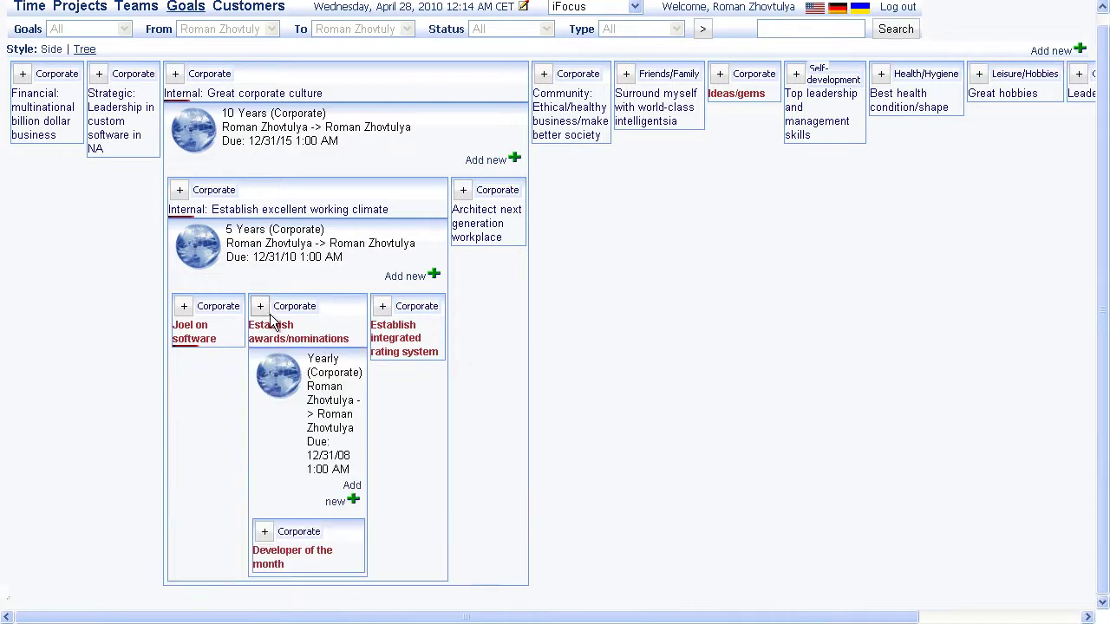
click(260, 307)
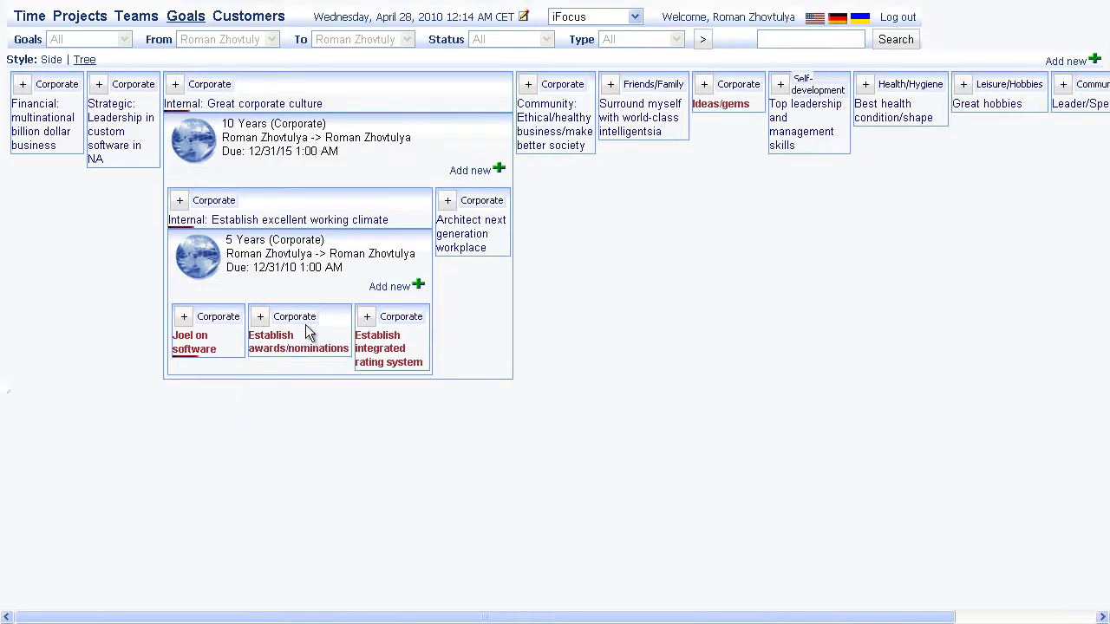
click(367, 318)
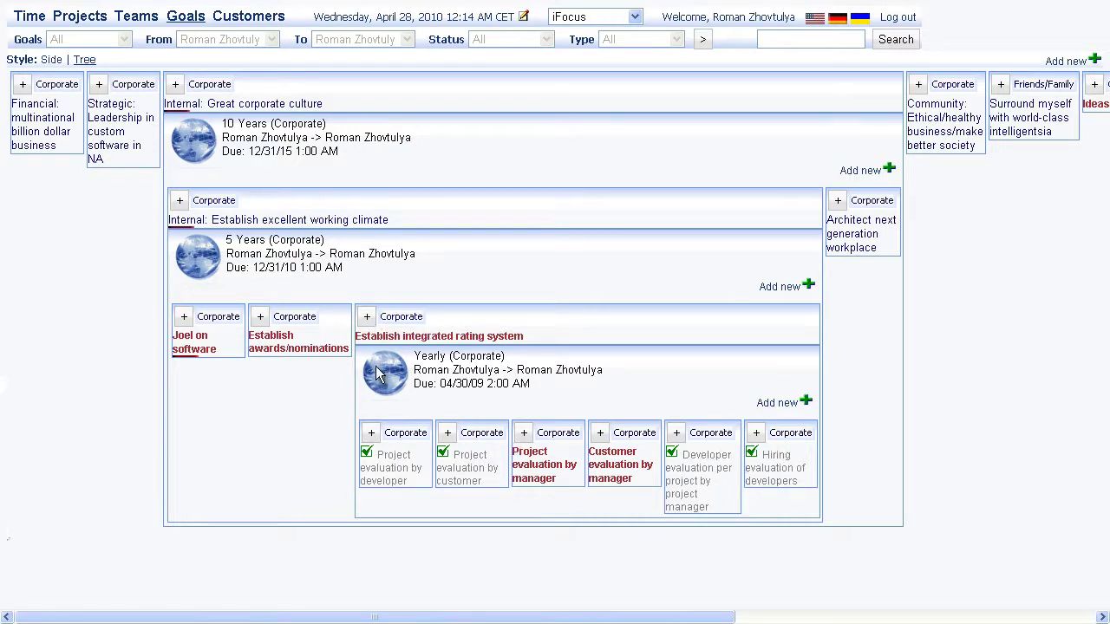
click(368, 318)
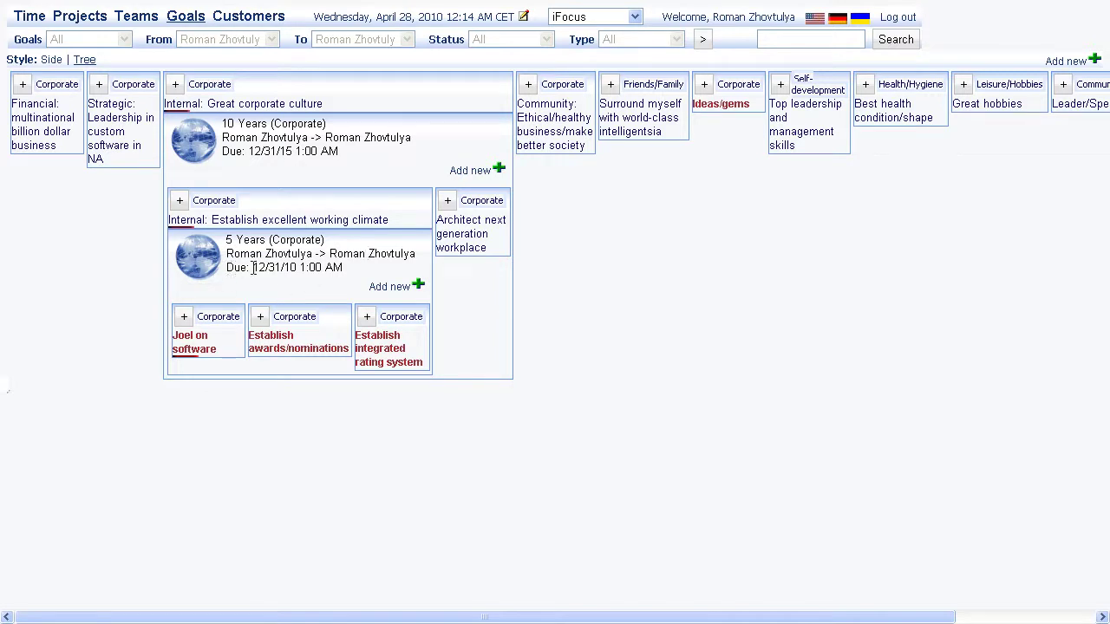
Add a yearly corporate goal named "test" under "Internal: Establish excellent working climate" with the deadline 05/31/10, and save it.
click(390, 288)
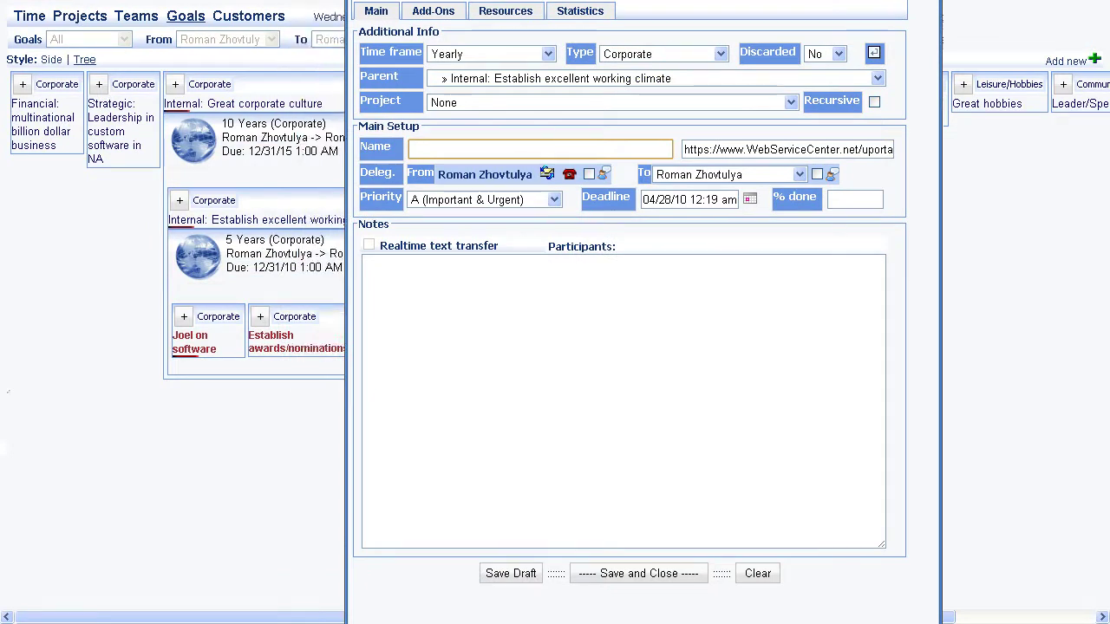
click(453, 152)
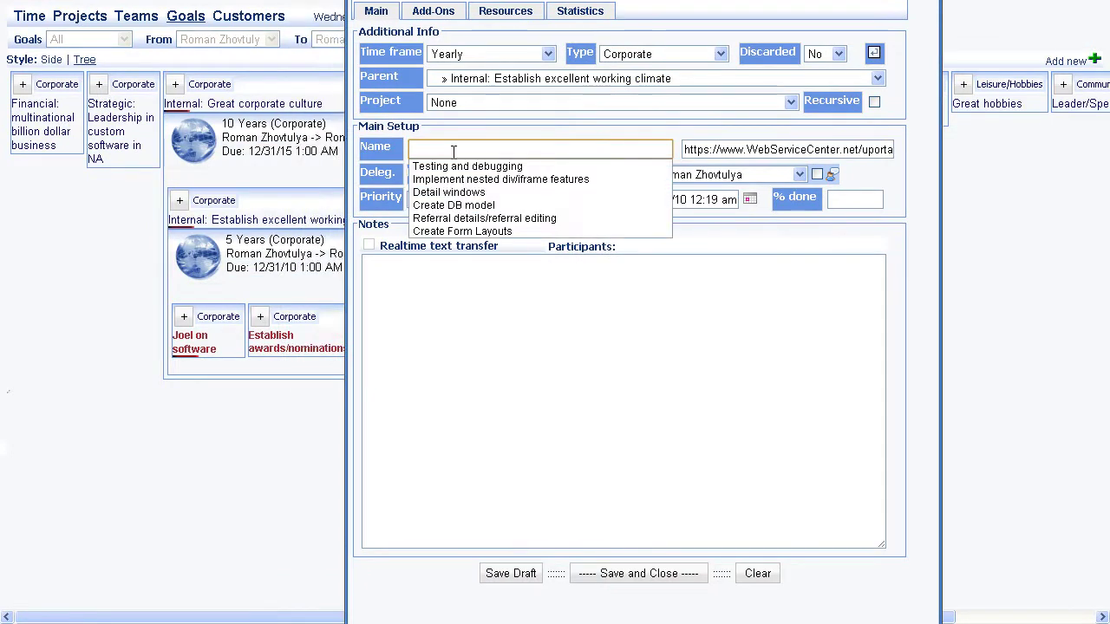
text(test)
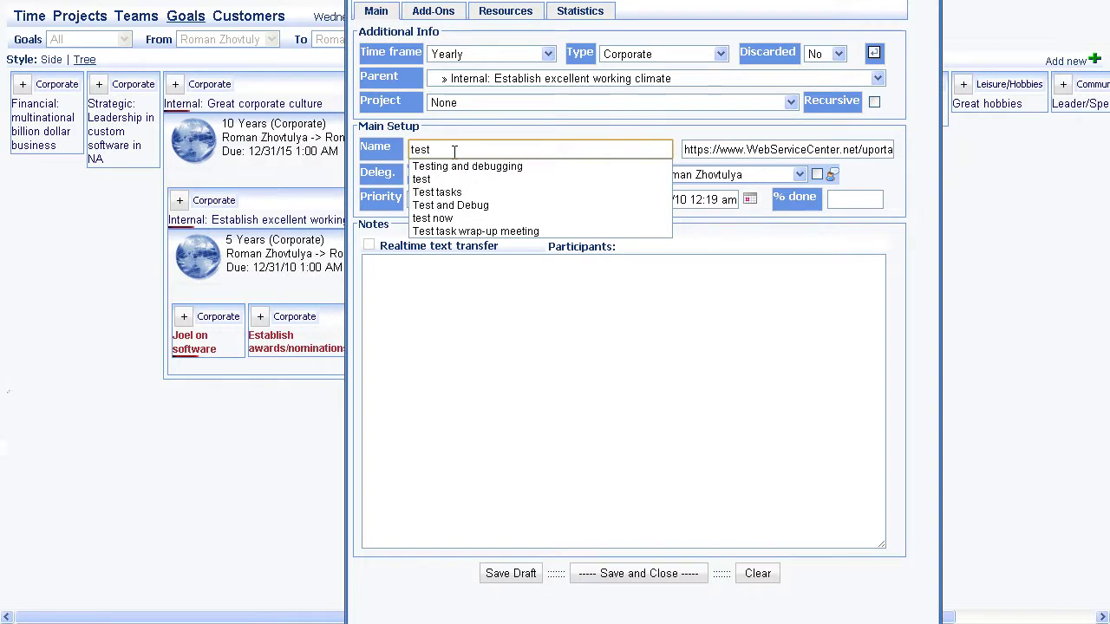
click(507, 128)
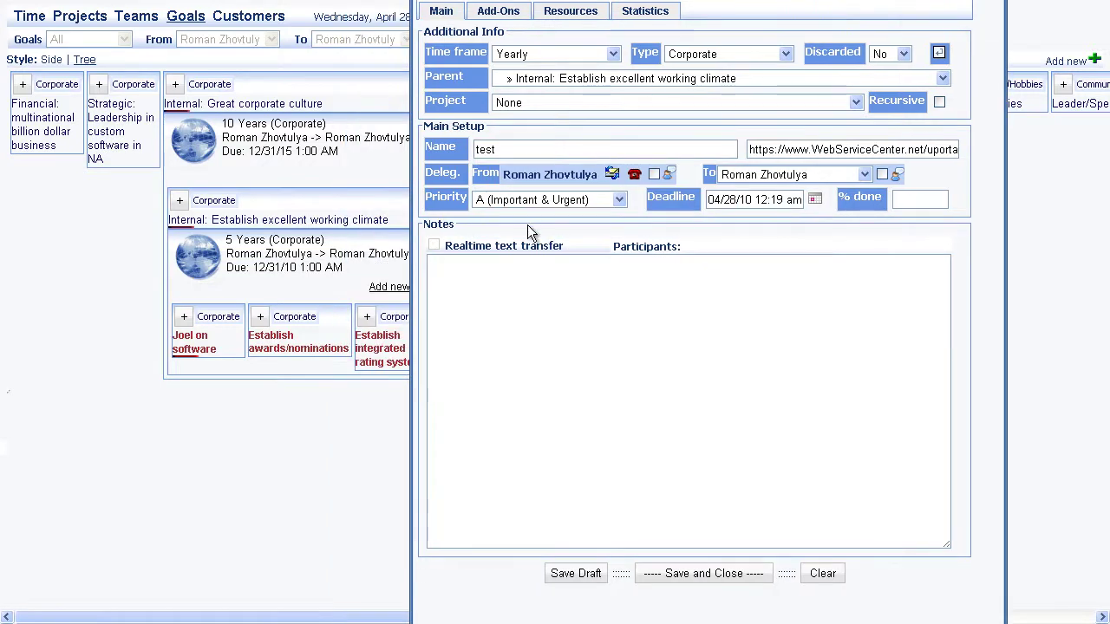
click(815, 200)
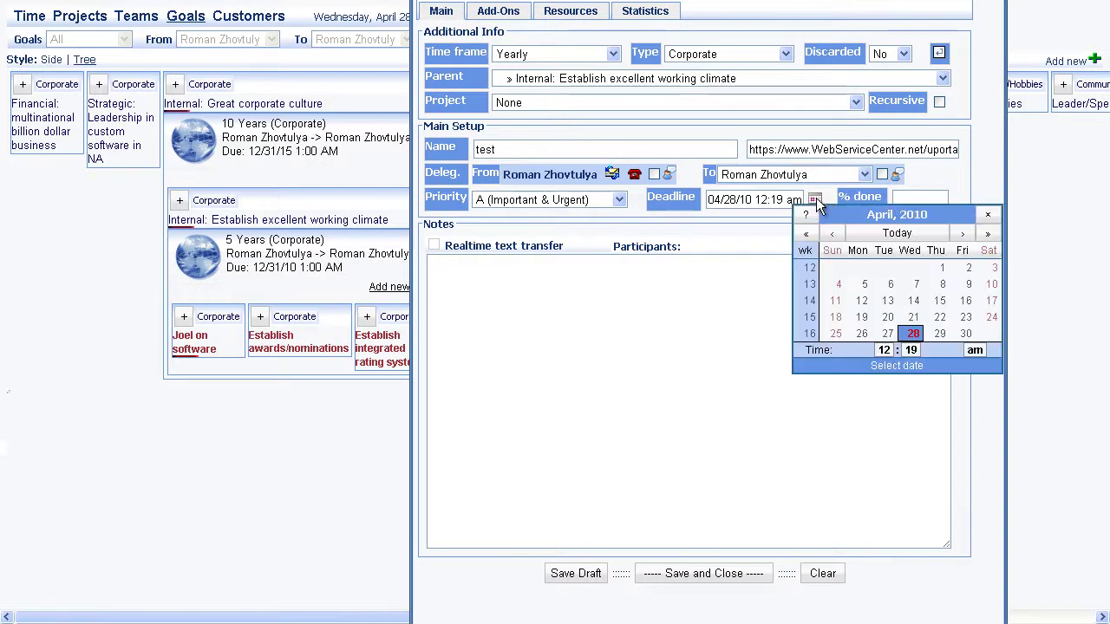
click(963, 234)
click(858, 348)
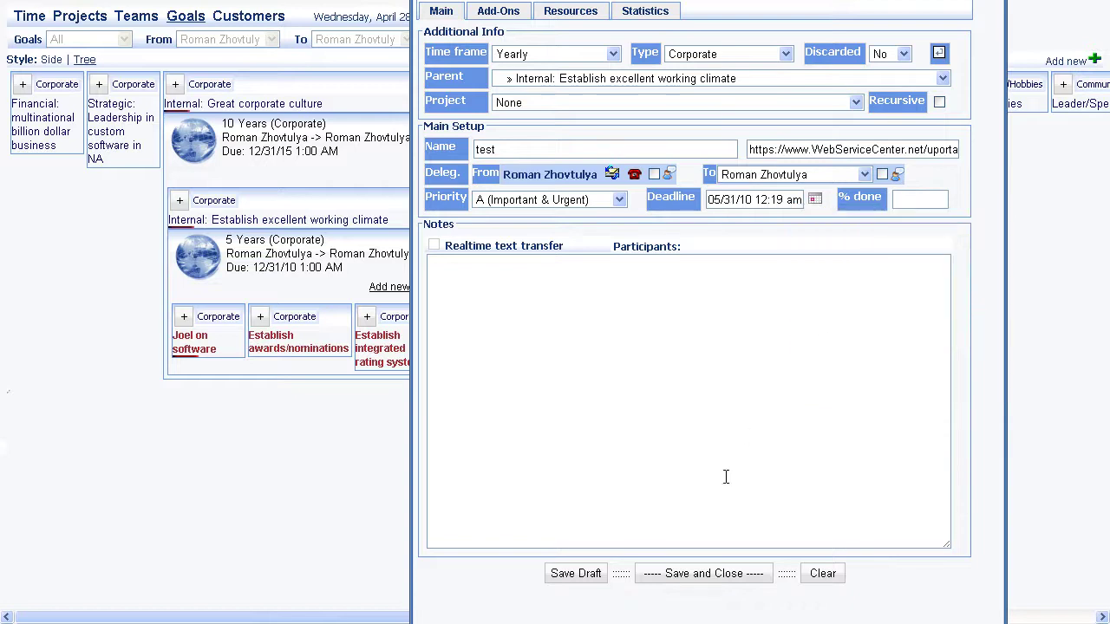
click(706, 575)
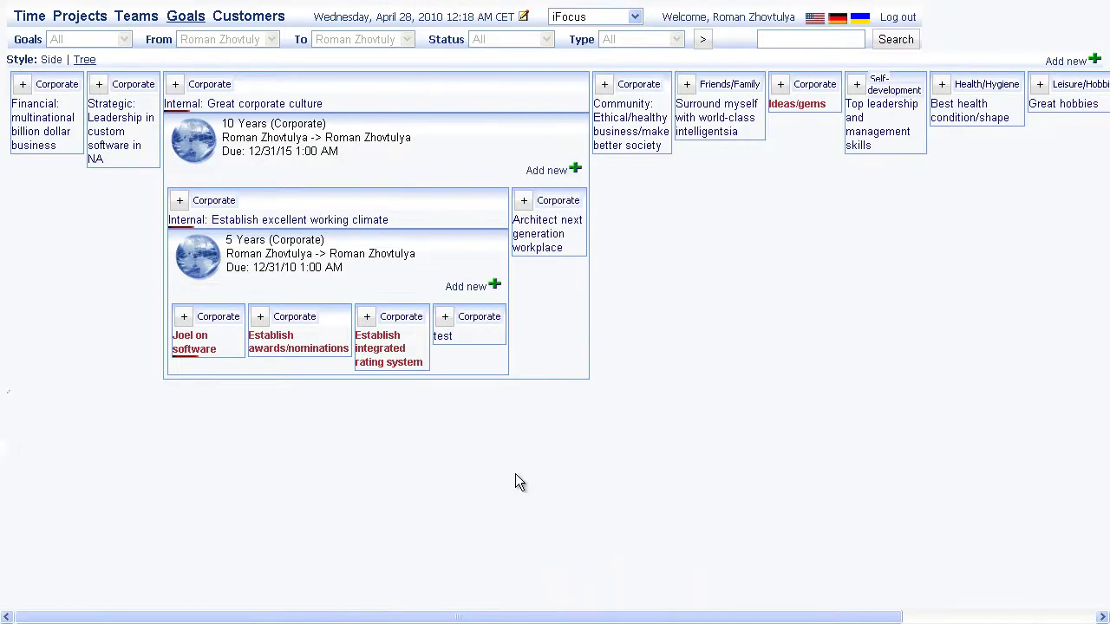
Expand the "test" goal and examine which people it can be delegated to in its details, keeping the current assignee.
click(446, 318)
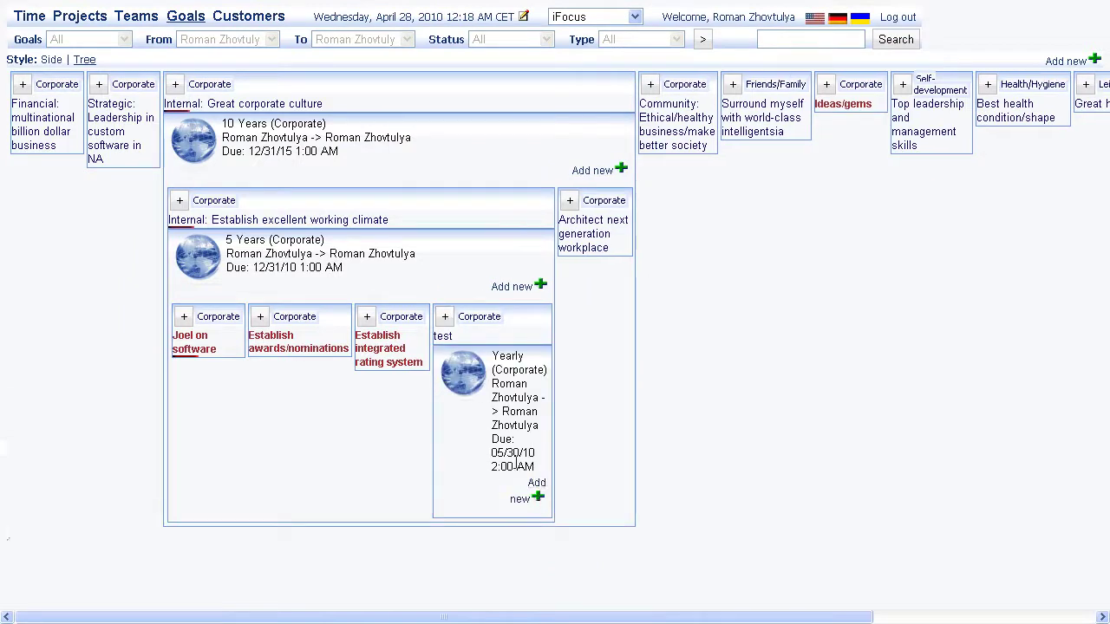
click(438, 338)
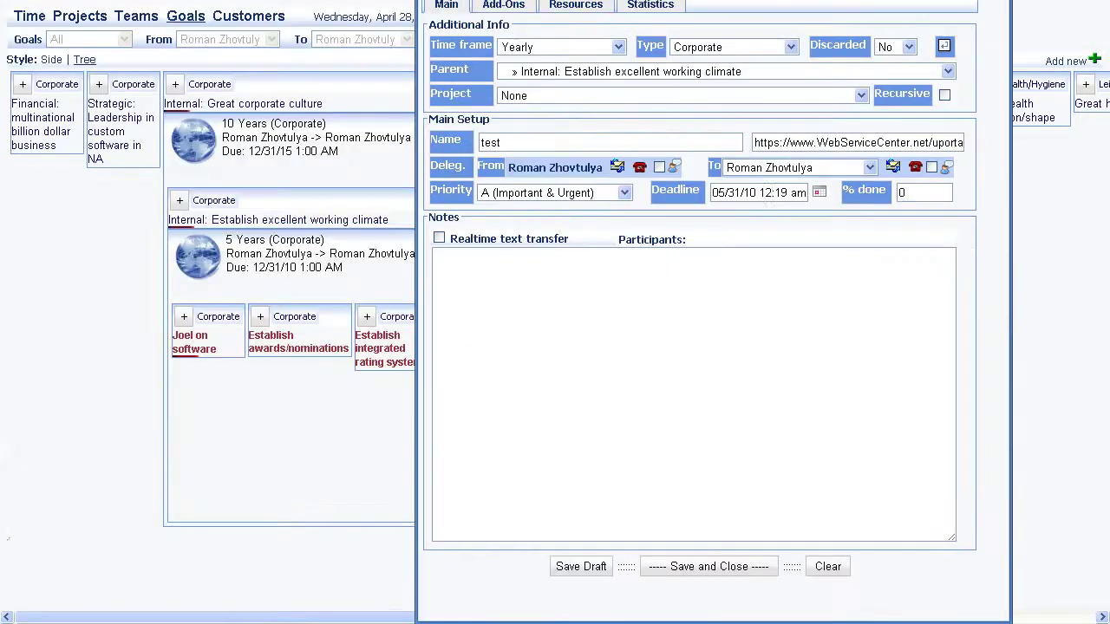
click(831, 168)
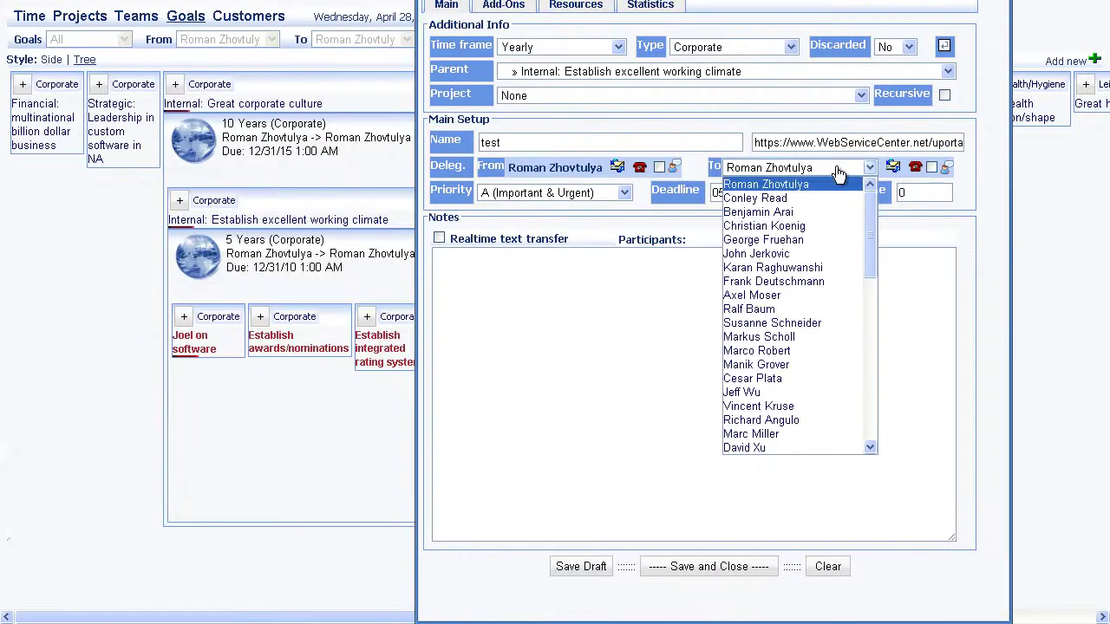
drag(869, 240, 876, 209)
click(923, 263)
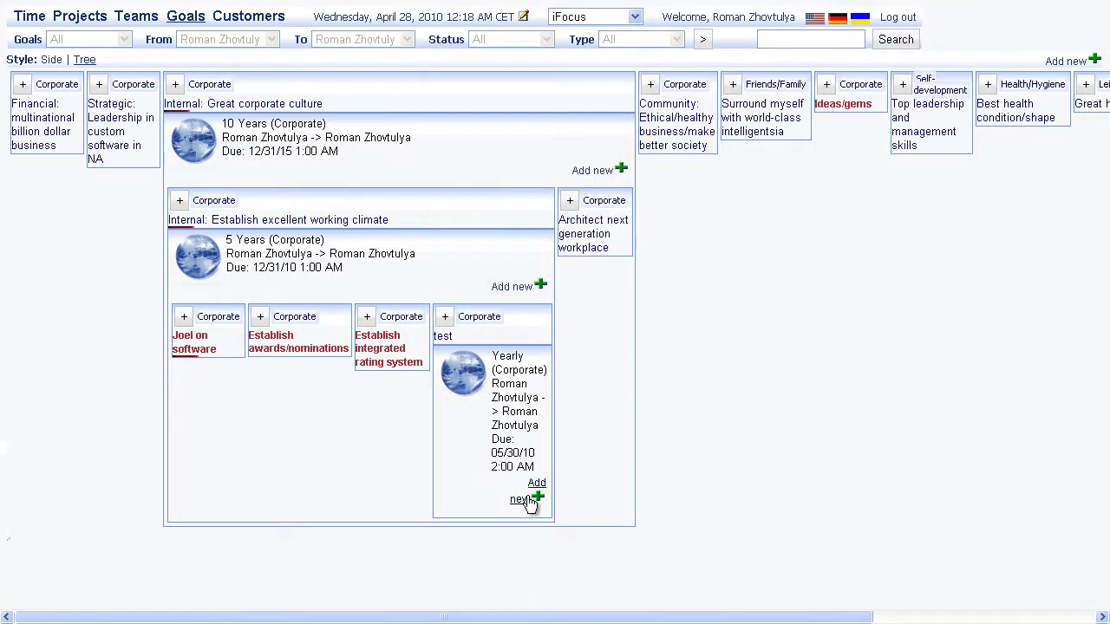
Add a quarterly corporate subgoal named "test2" under "test" with the deadline April 30, 2010, and save it.
click(525, 499)
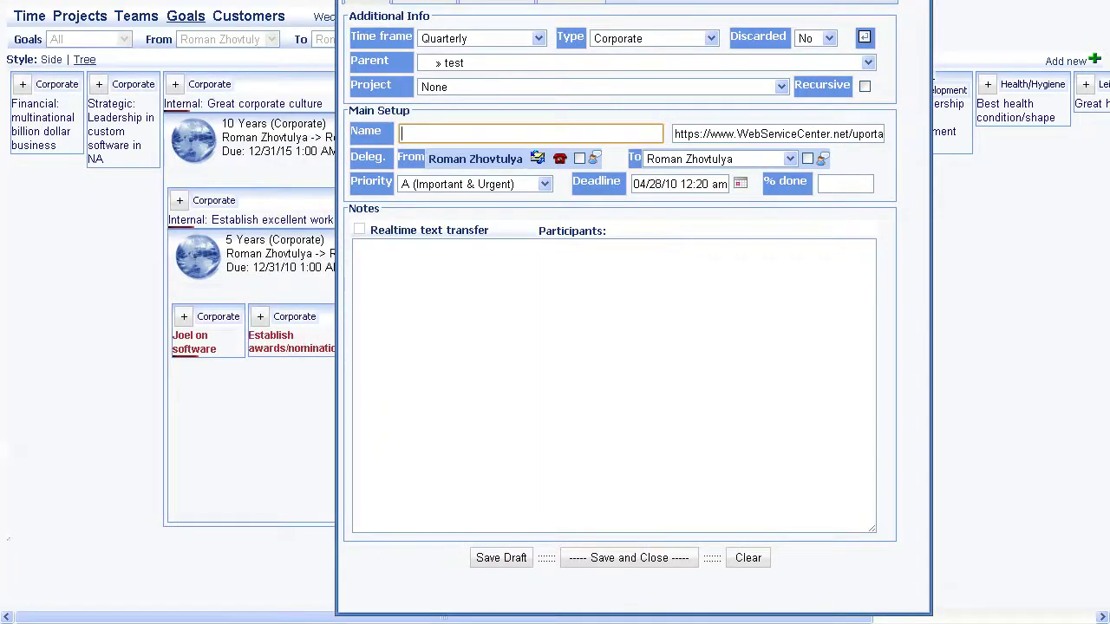
text(test2)
click(749, 302)
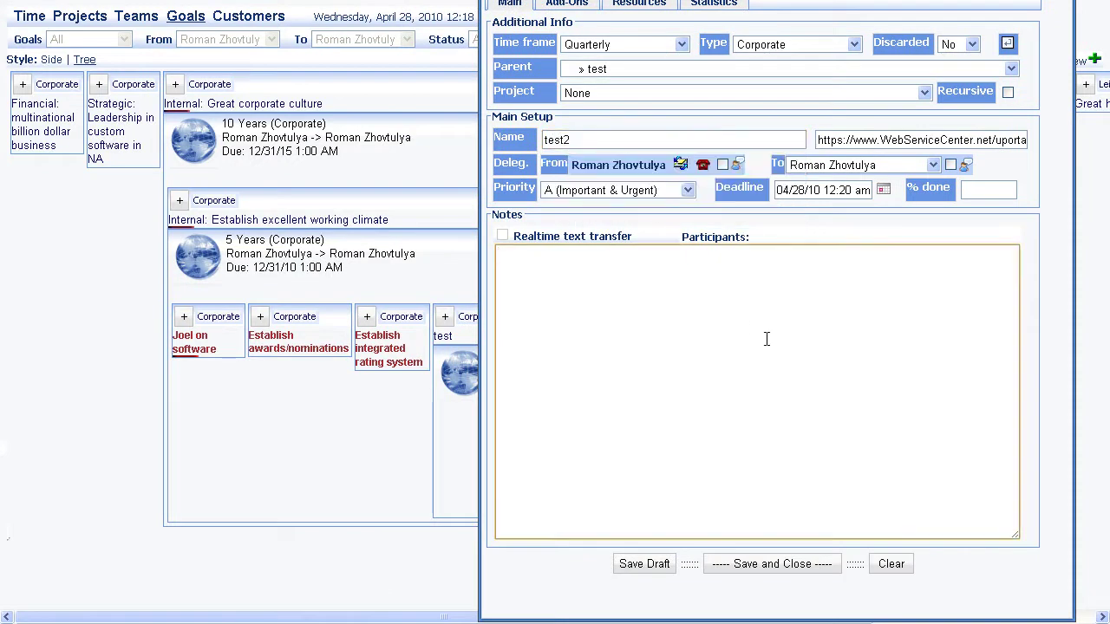
click(883, 189)
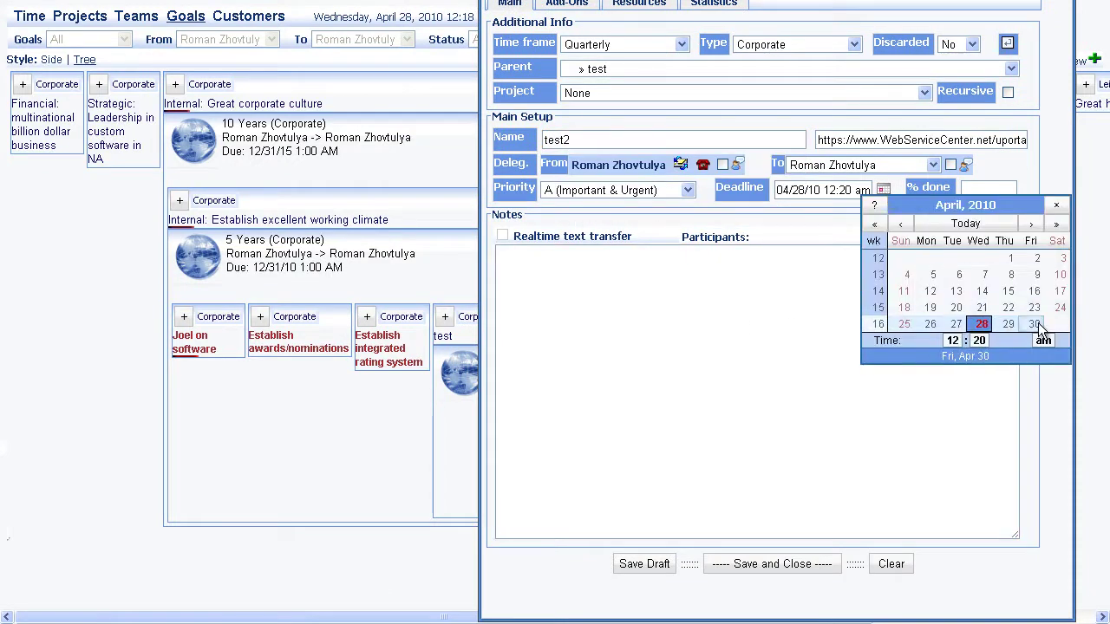
click(1035, 323)
click(772, 564)
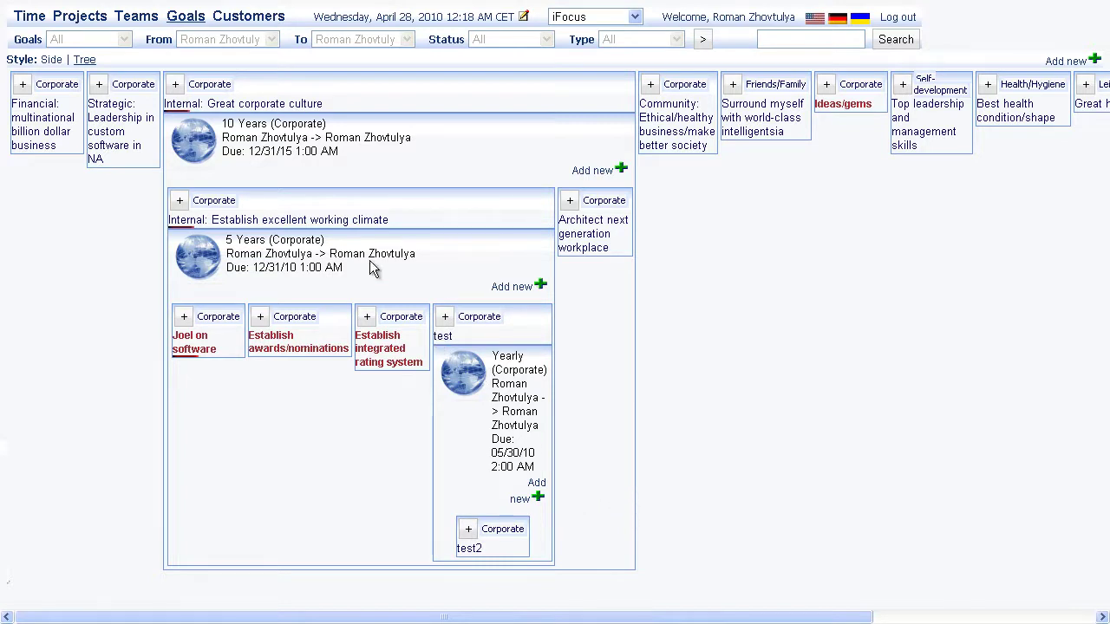
Review the main details, add-ons, resources and statistics of "Internal: Establish excellent working climate", and close the goal without saving.
click(346, 223)
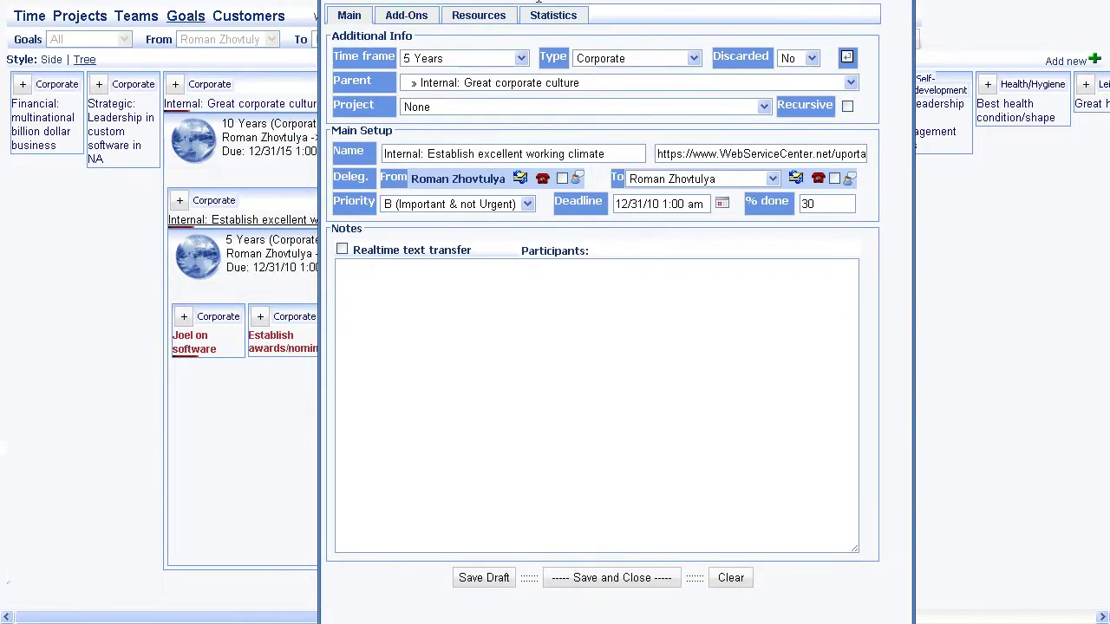
click(472, 157)
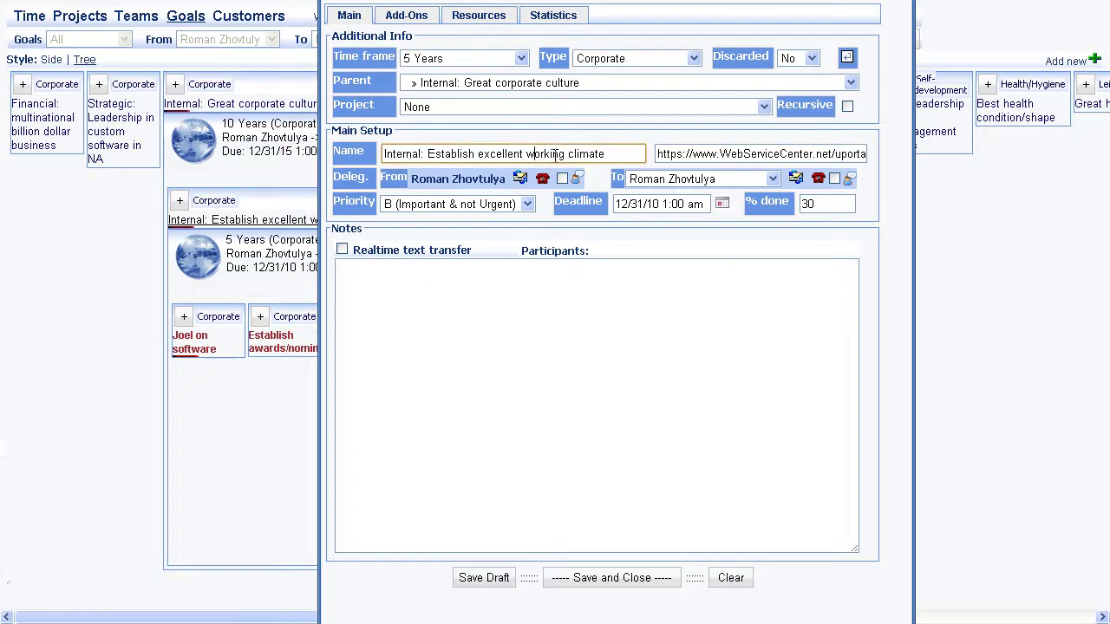
click(406, 16)
click(479, 16)
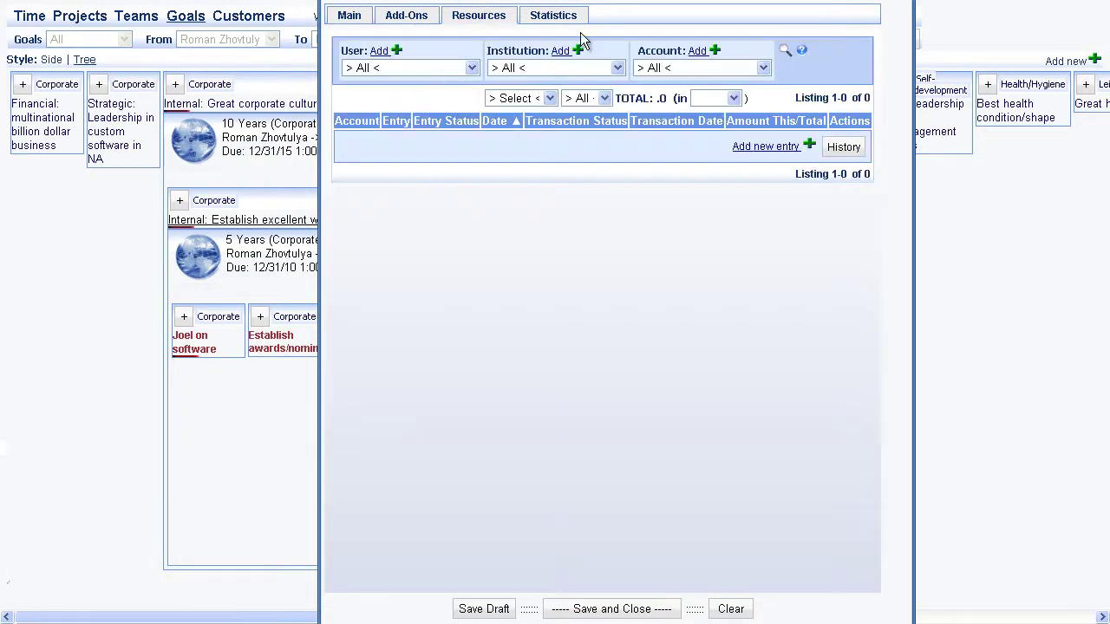
click(553, 16)
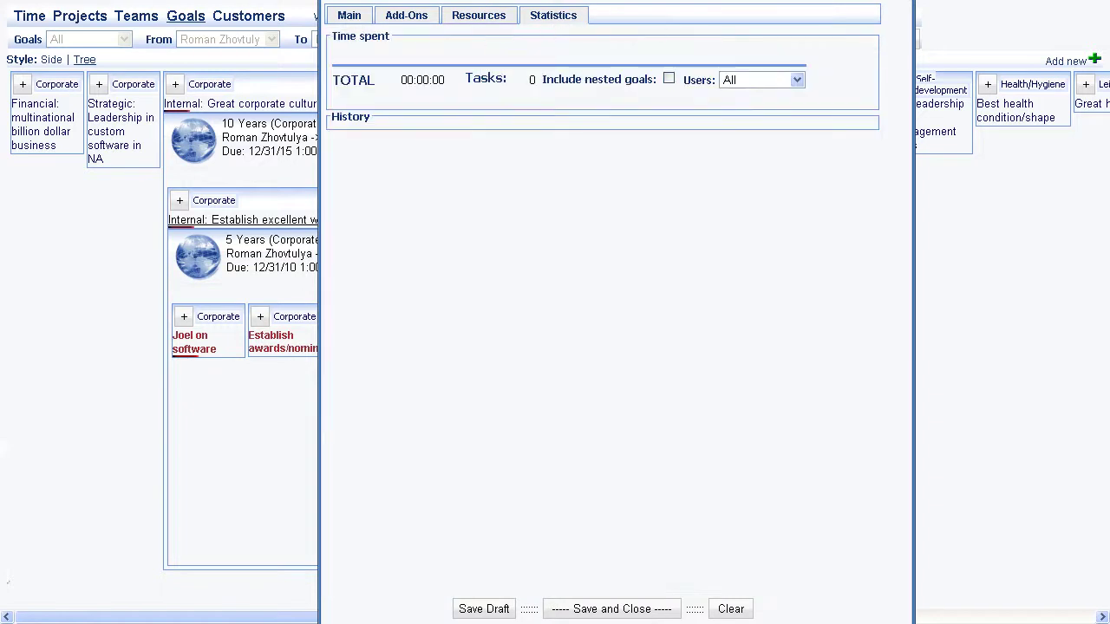
click(902, 1)
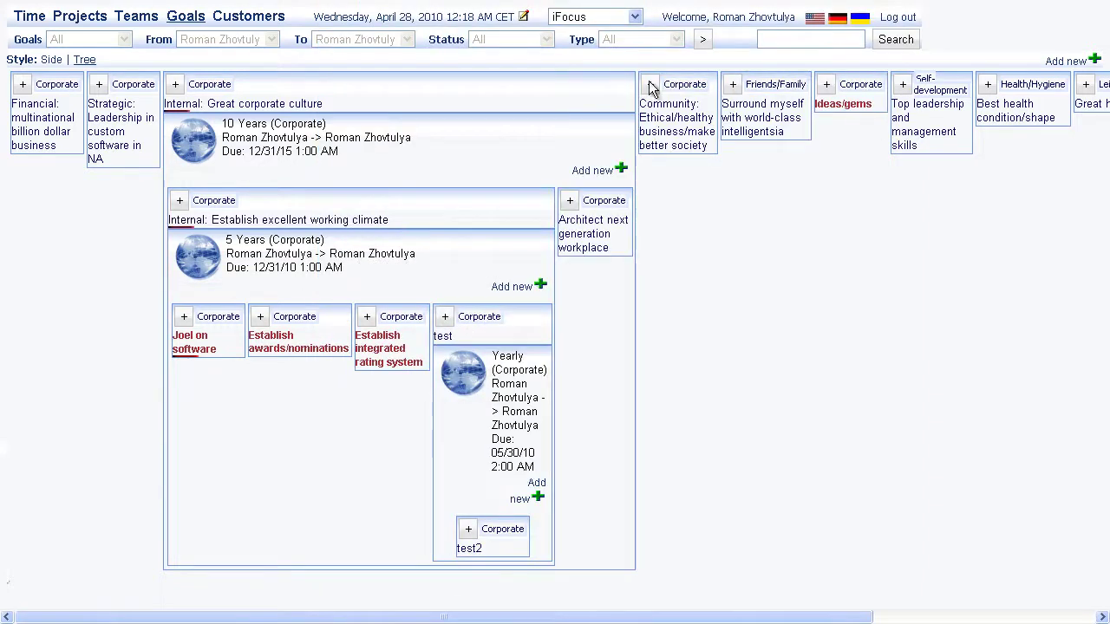
Show the customers section and examine the choices in its customer and project filters without selecting any.
click(239, 18)
click(135, 41)
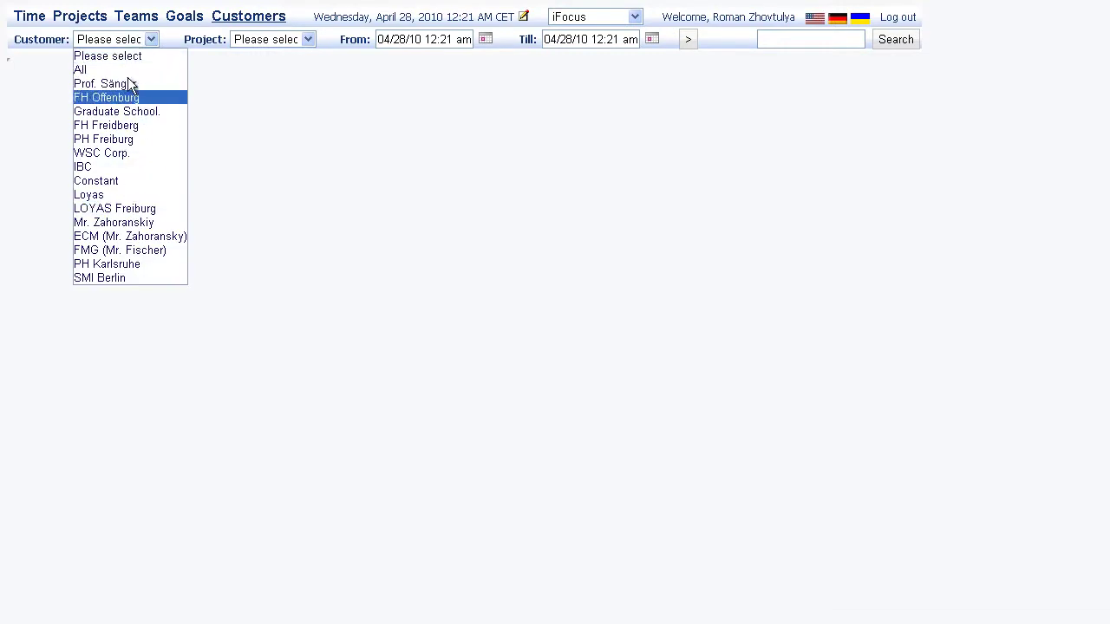
click(156, 55)
click(279, 40)
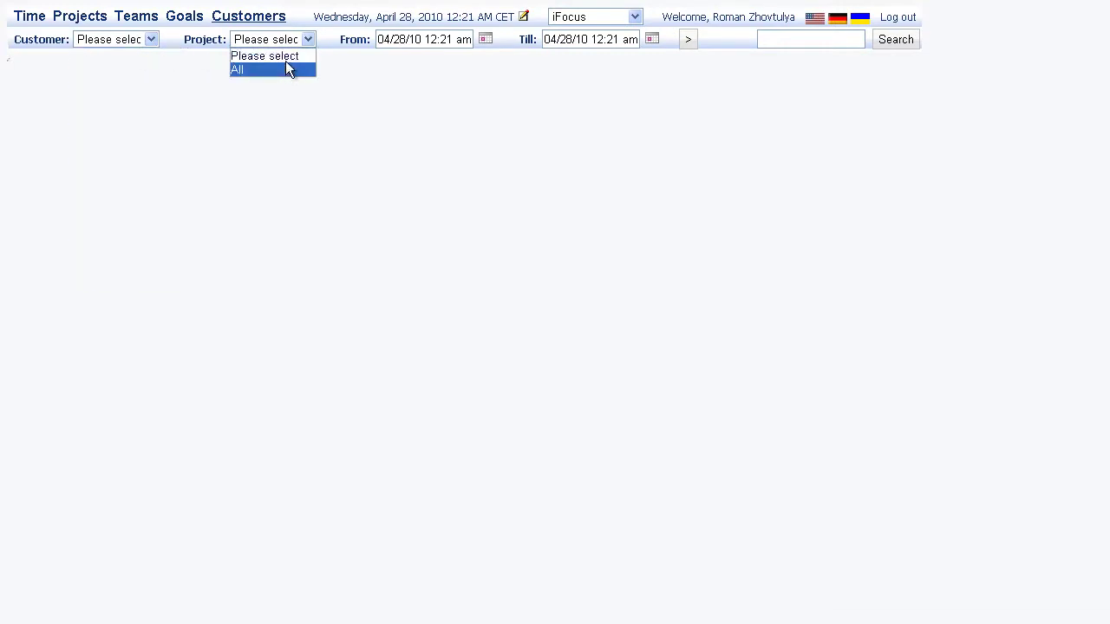
click(289, 44)
Filter the customer report to FH Offenburg so its logged entries are listed.
click(126, 41)
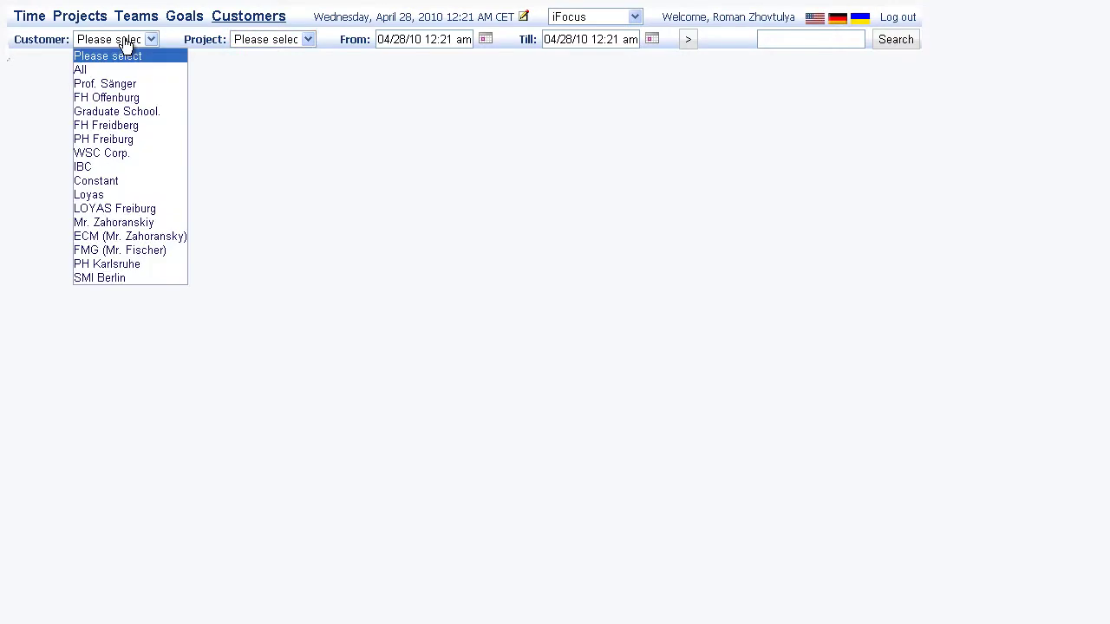
click(129, 98)
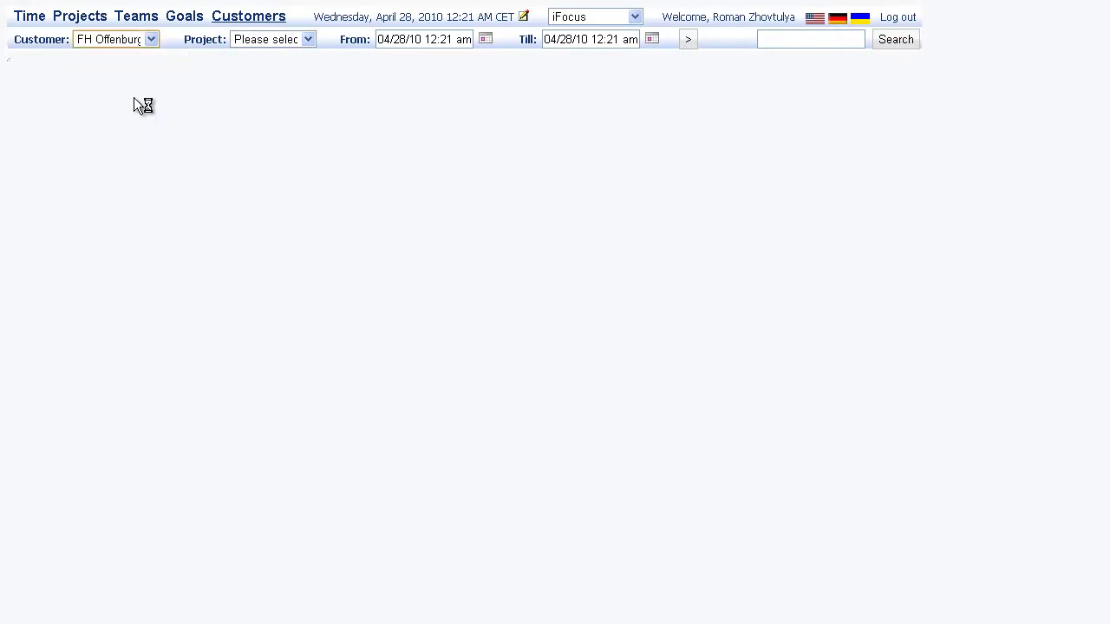
click(290, 39)
click(295, 42)
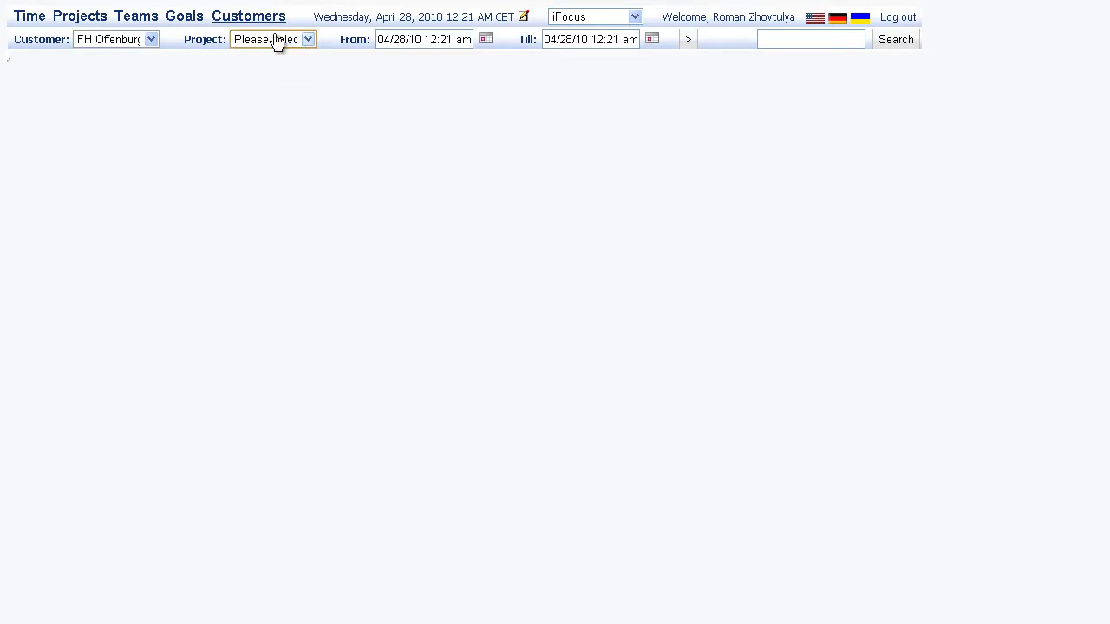
click(130, 42)
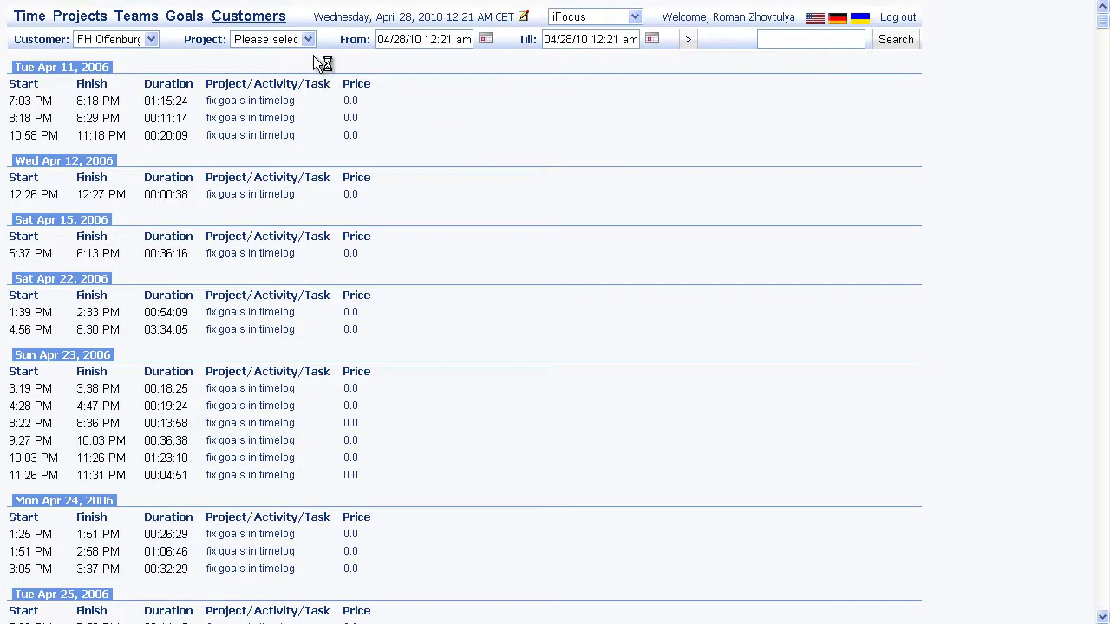
Examine which FH Offenburg projects the project filter offers, leaving the project unselected.
click(276, 41)
mouse_move(394, 89)
mouse_down()
mouse_move(384, 234)
mouse_move(399, 73)
mouse_up()
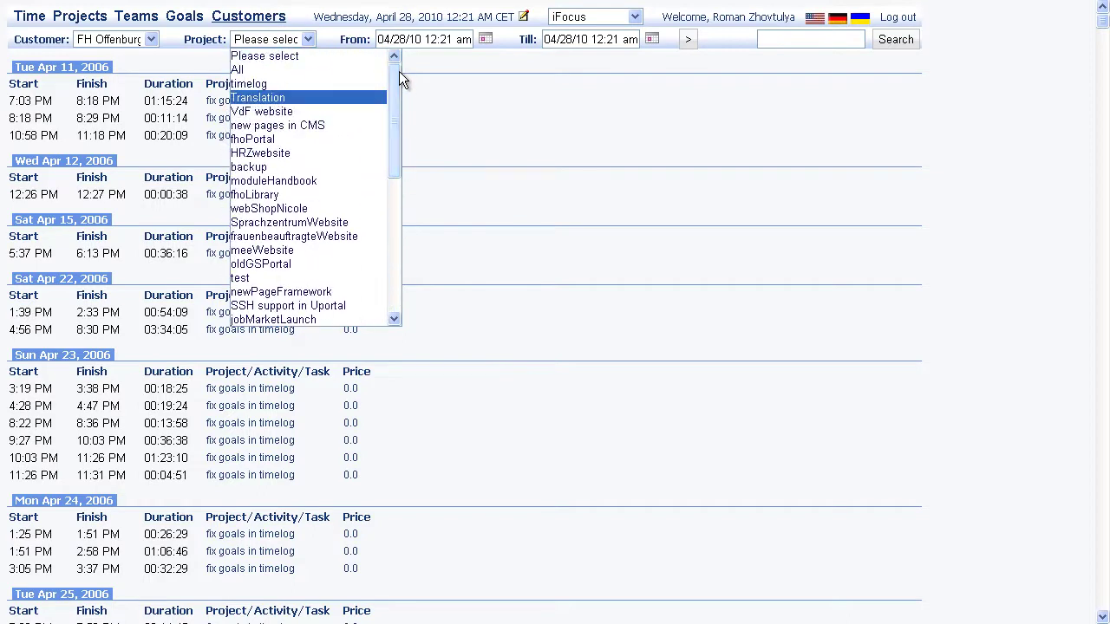
click(506, 105)
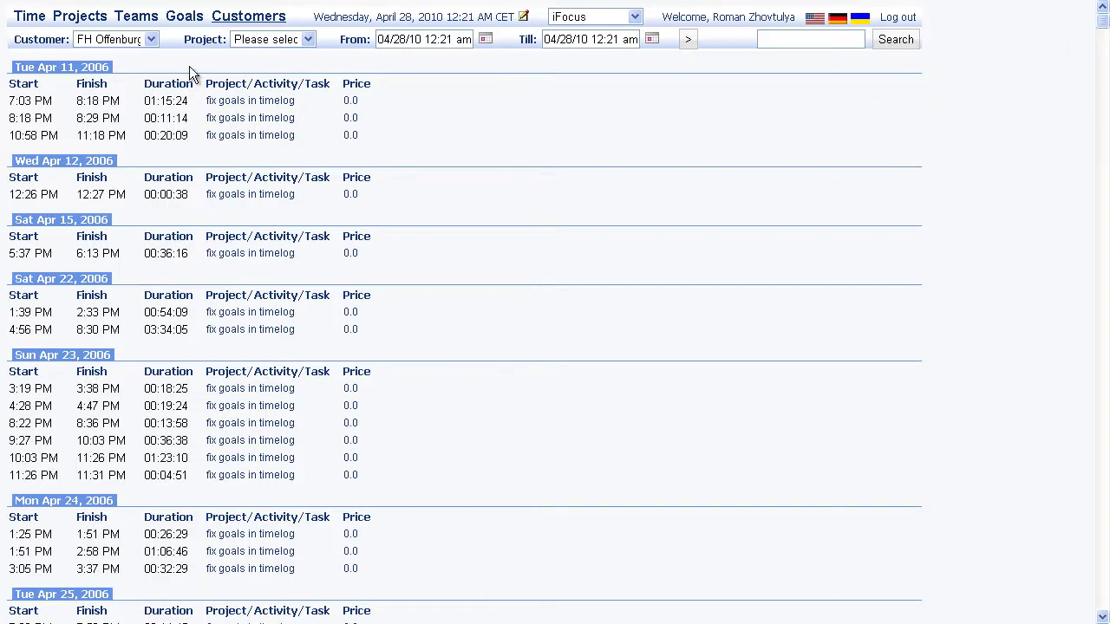
click(306, 41)
mouse_move(395, 87)
mouse_down()
mouse_move(388, 235)
mouse_move(387, 92)
mouse_up()
View the report's start-date calendar without choosing a date, and check the total time, tasks and price at the report's end.
click(486, 39)
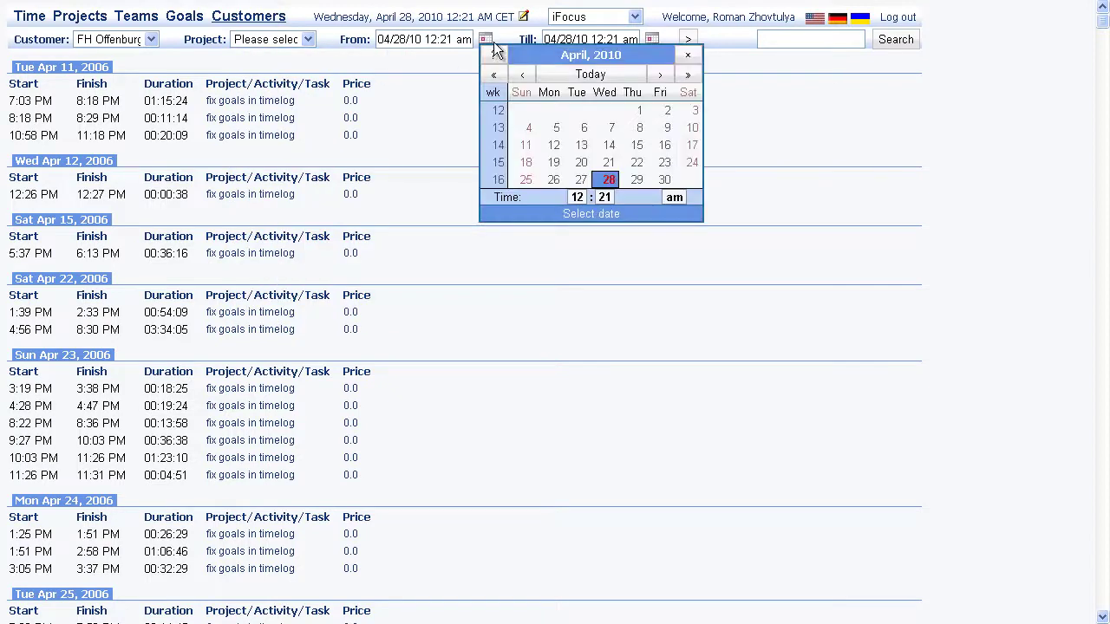
click(688, 54)
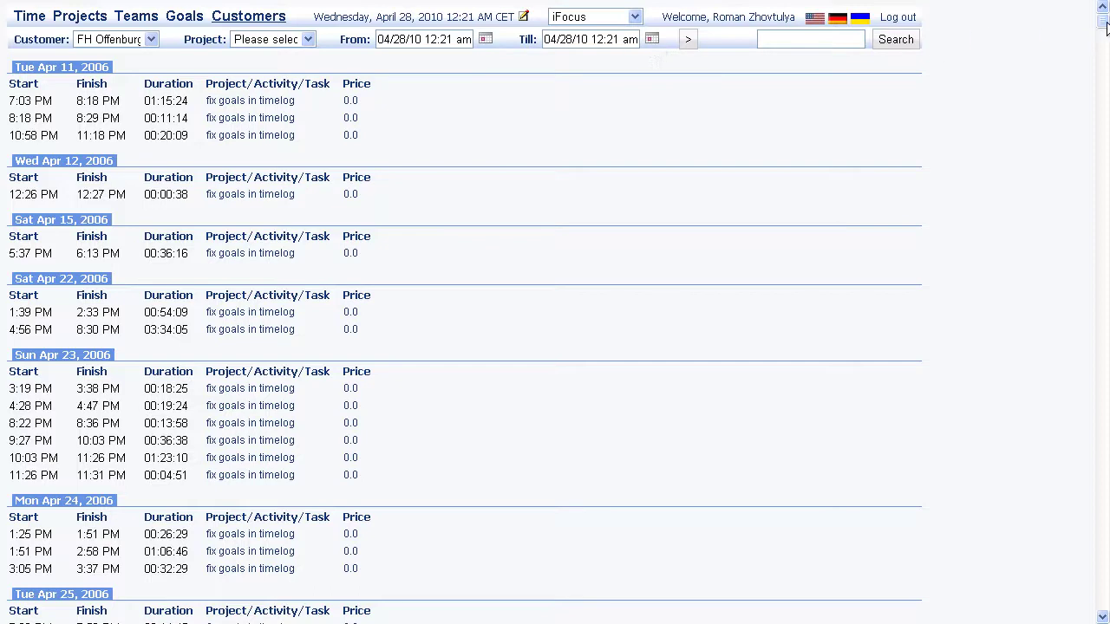
drag(1106, 27, 1083, 618)
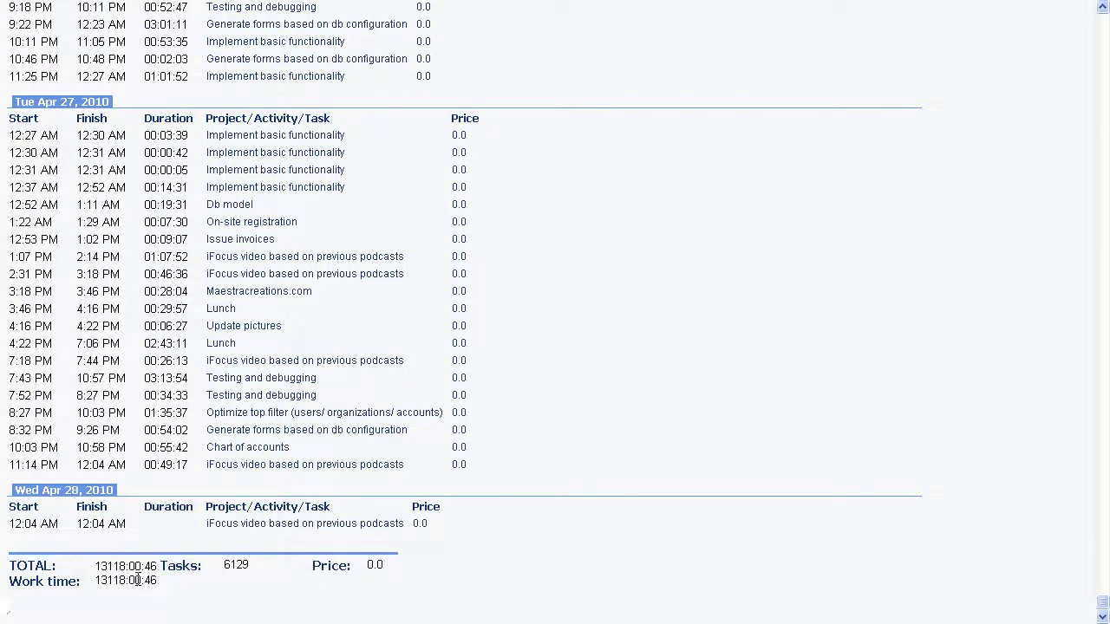
Return to the start of the customer report and search the whole application for "ibc".
drag(1103, 604, 1046, 10)
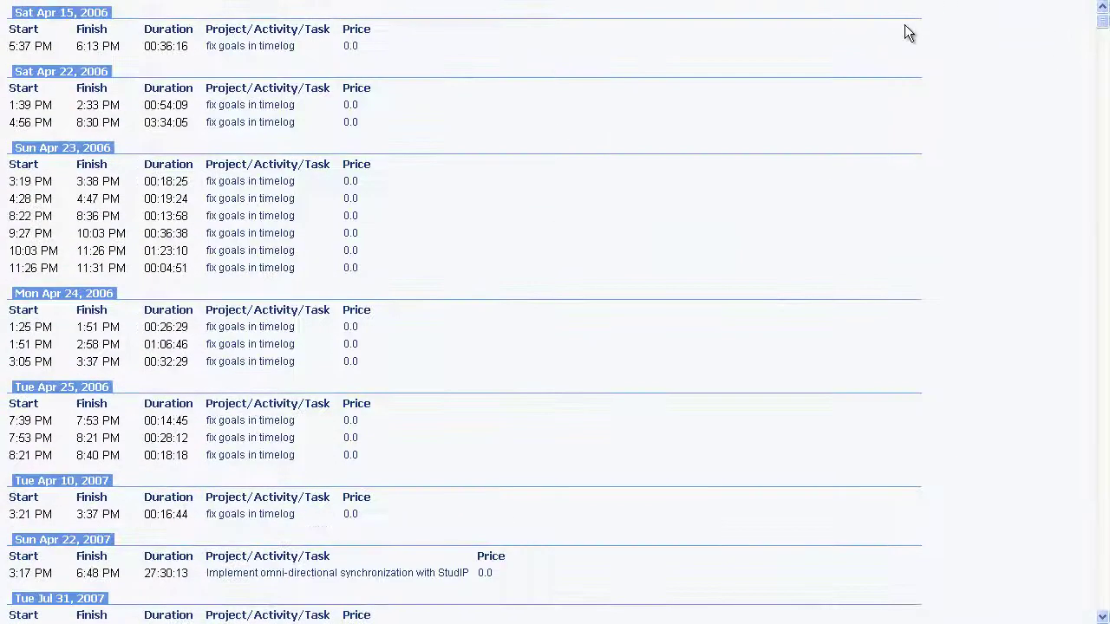
click(1104, 9)
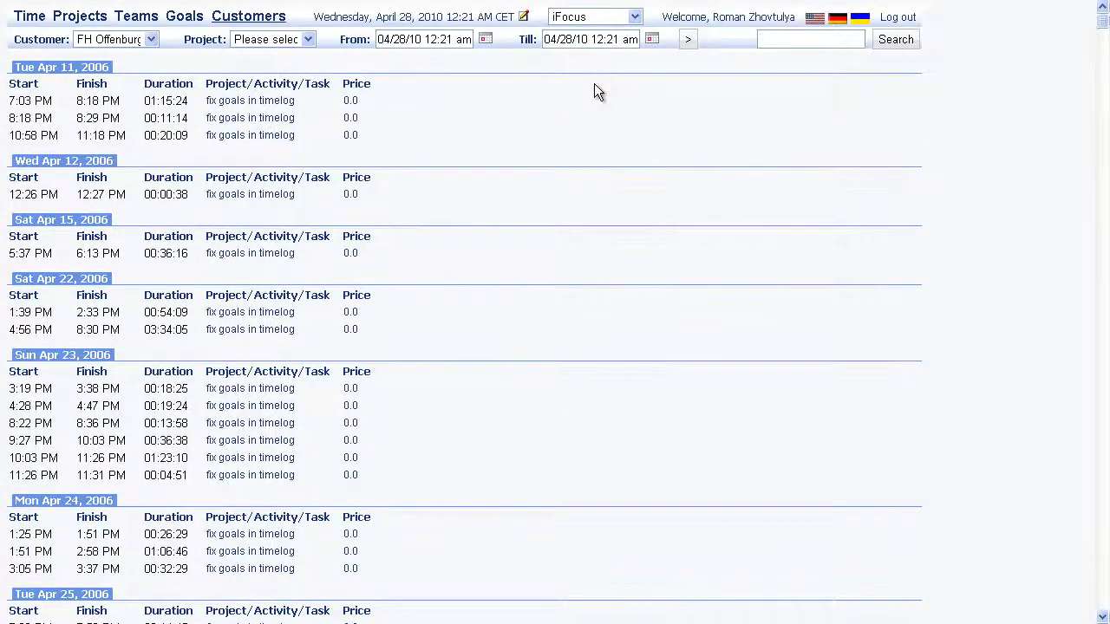
click(783, 39)
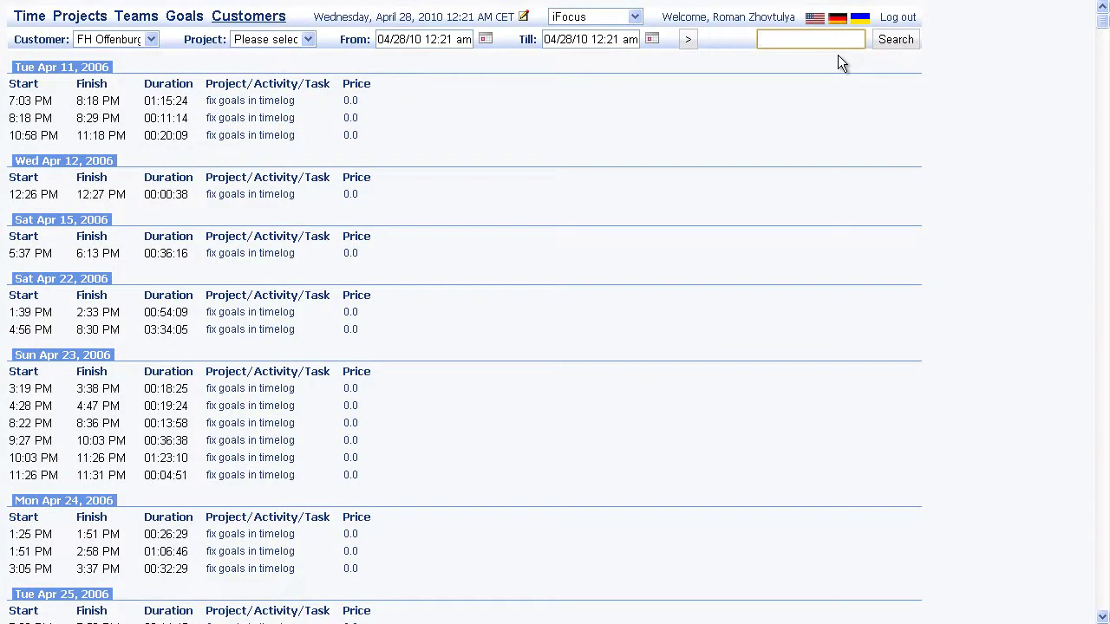
text(ibc)
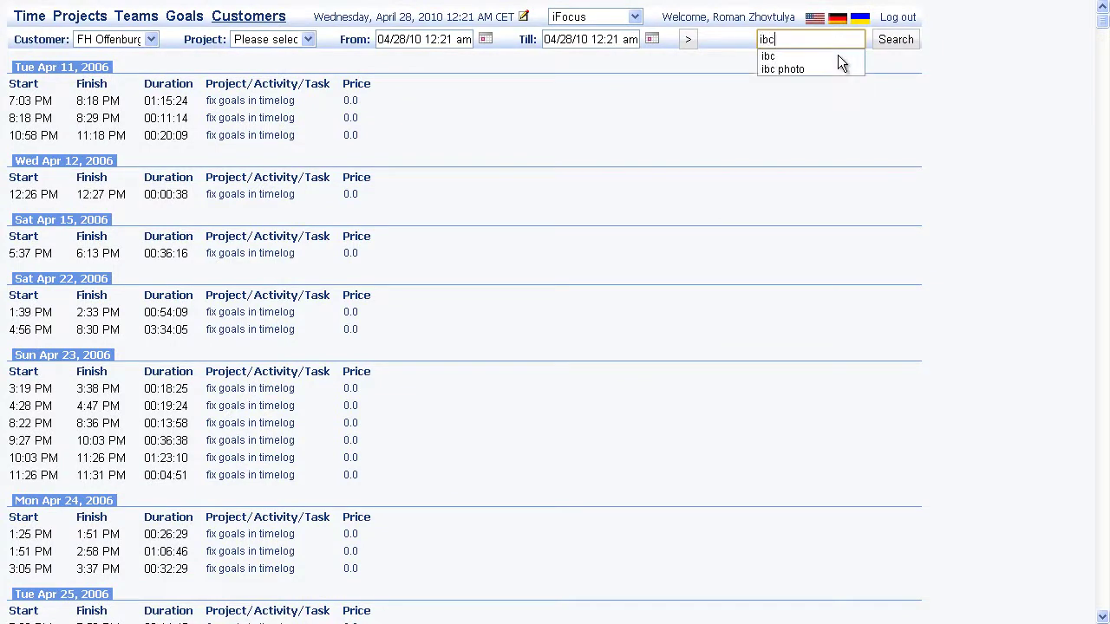
key(Return)
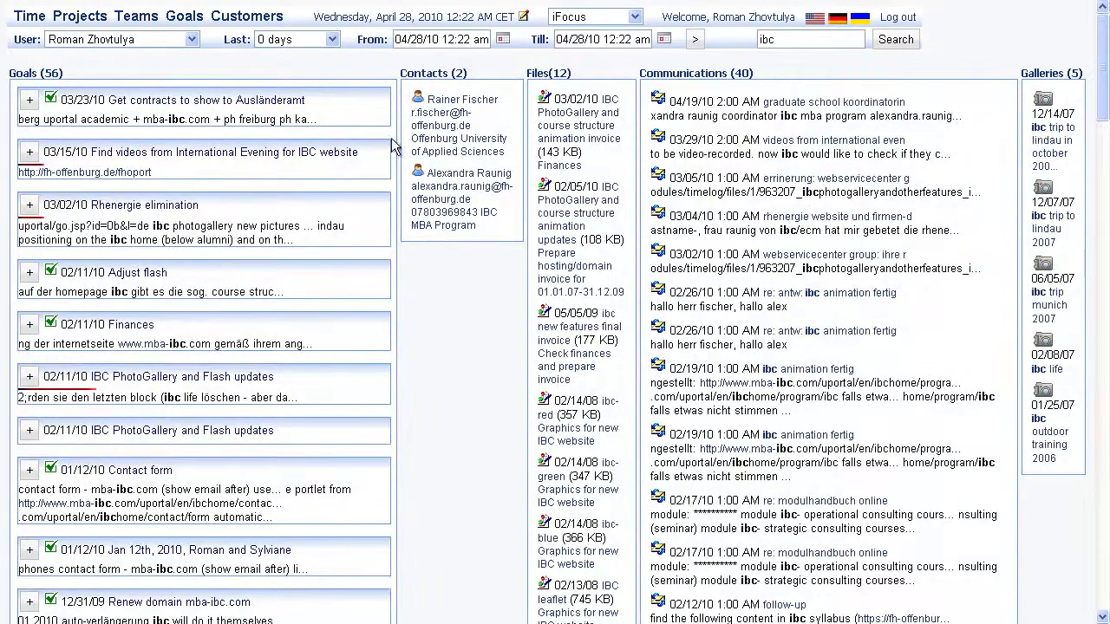
Show the time section and view the end of the daily log with its goal lists and new-task entry row.
click(26, 17)
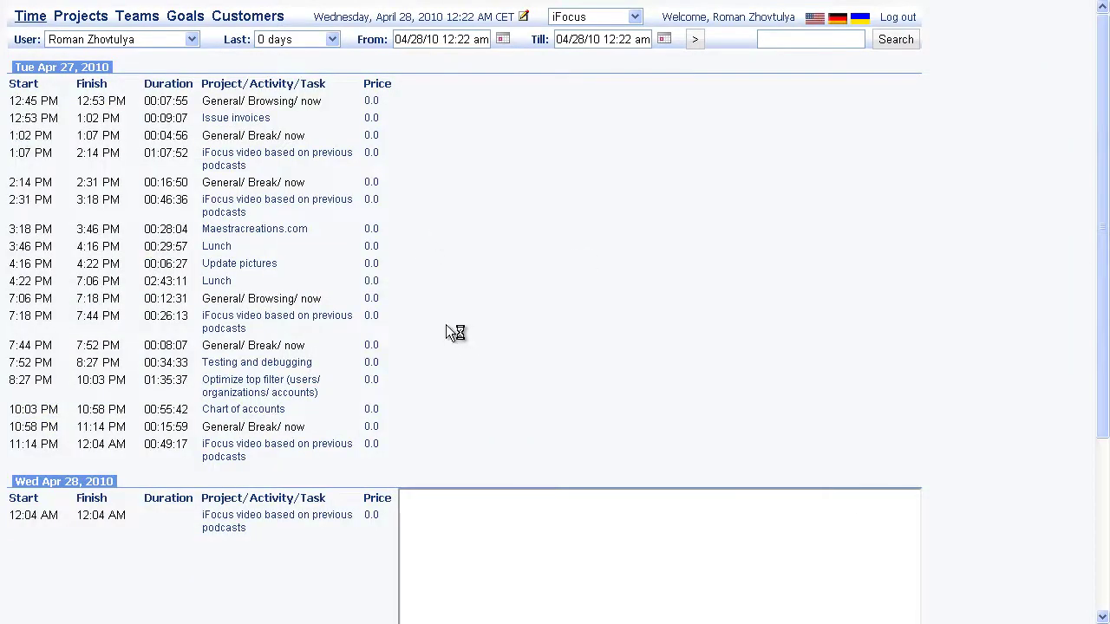
scroll(130, 382, down, 3)
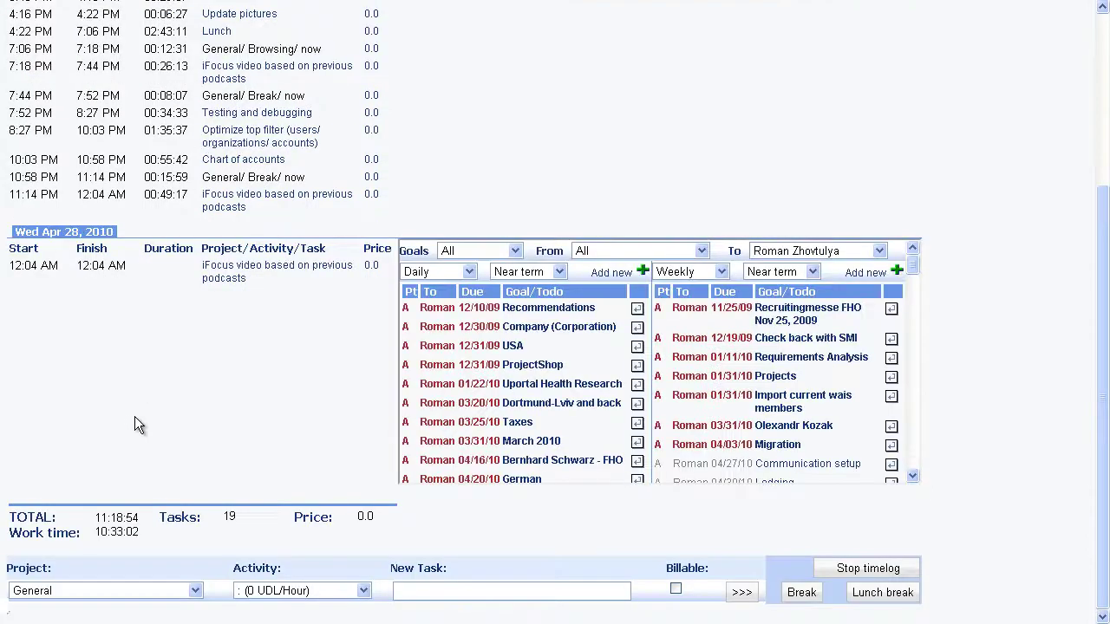